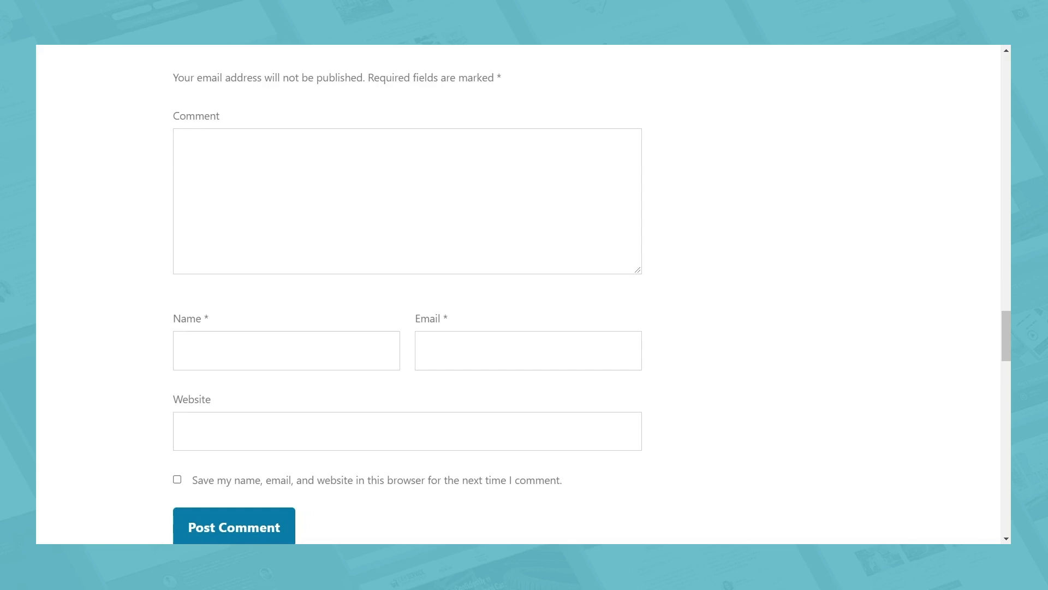
- Write a test comment in the post's default WordPress comment box and post it
click(339, 198)
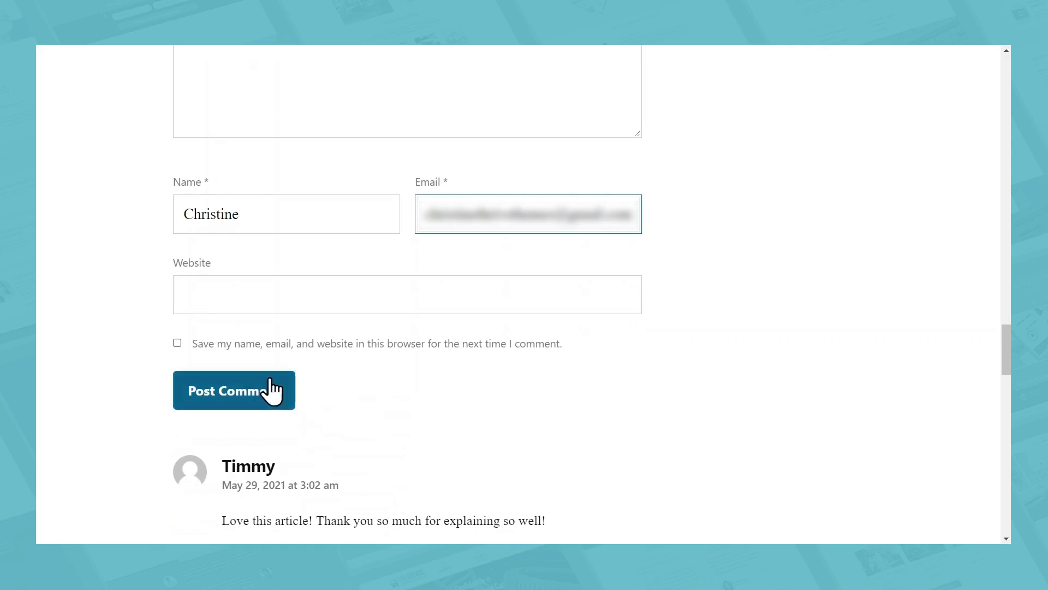
click(261, 388)
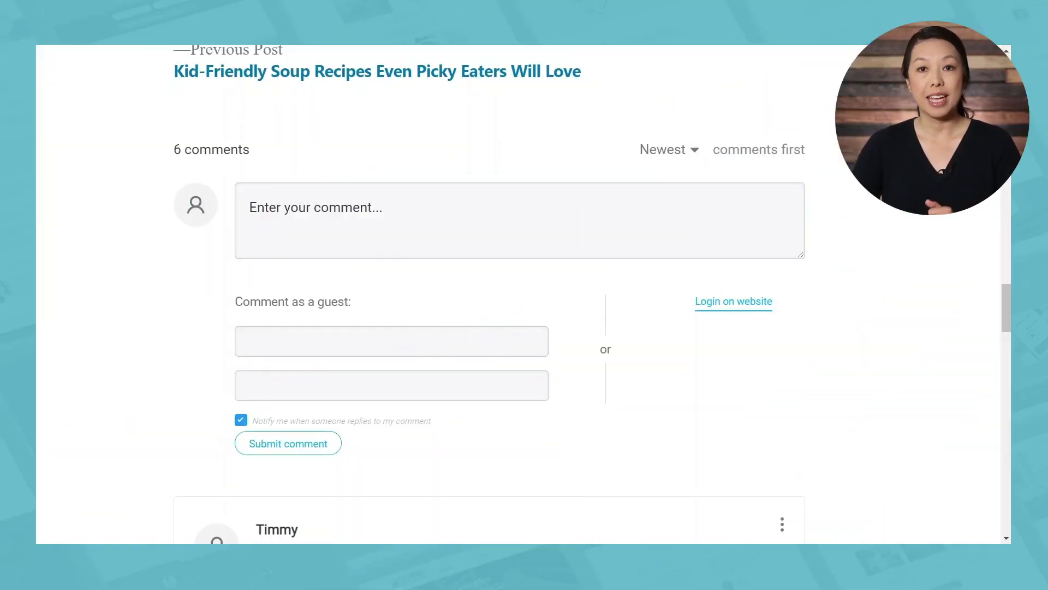
- Submit the guest comment 'Fantastic blog post! Thanks!' on the soup recipe post, with guest name and email
click(454, 213)
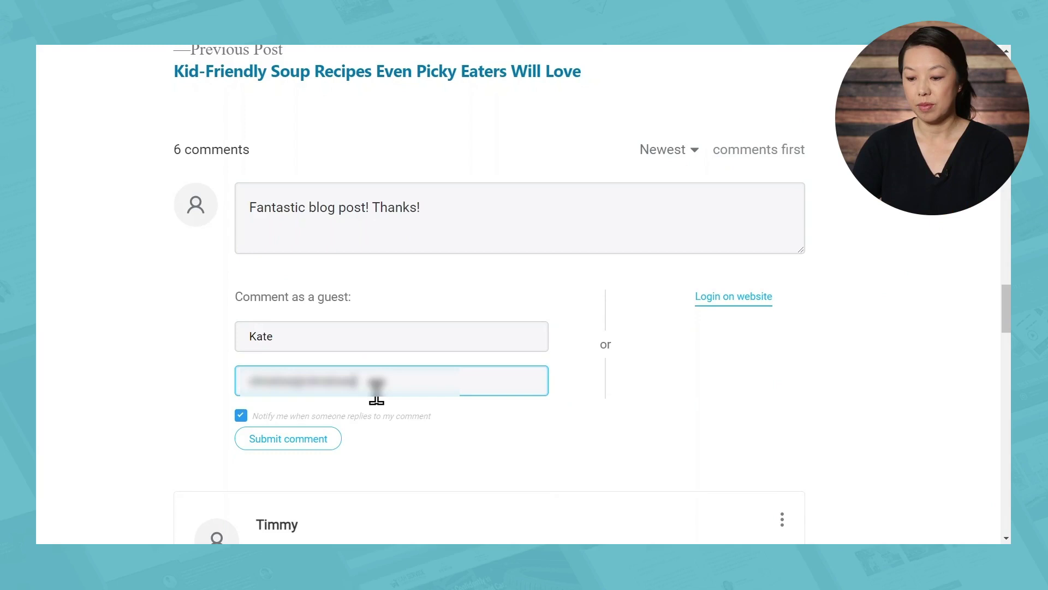
click(275, 439)
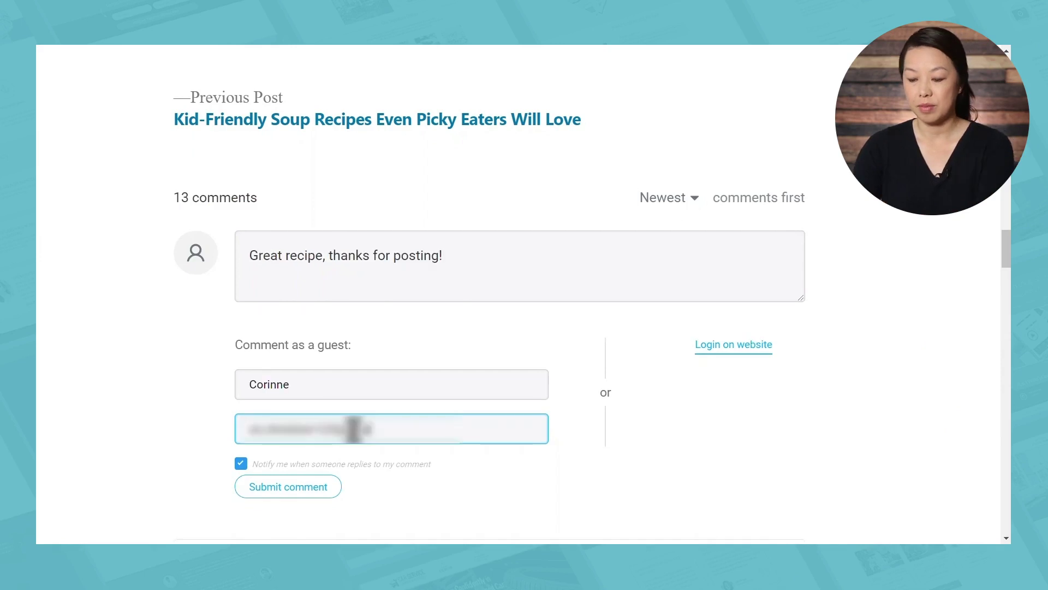
- Finish the guest email and submit 'Great recipe, thanks for posting!', then check the new comment
text(.com)
click(305, 489)
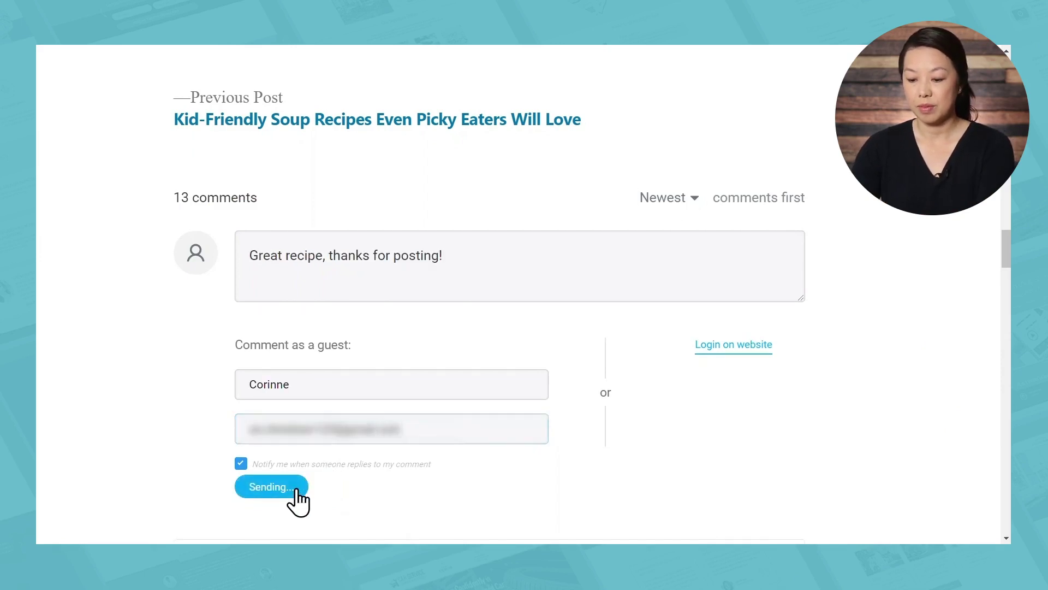
scroll(994, 454, down, 3)
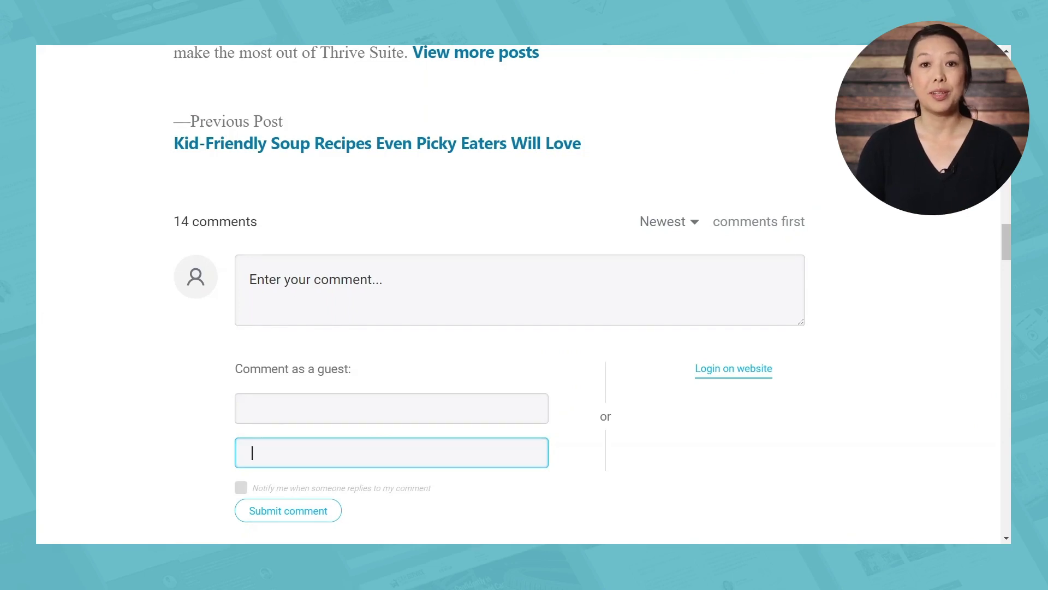
- Submit the guest comment 'Fantastic recipe, I tried it and I love it!' and return to the post
click(411, 300)
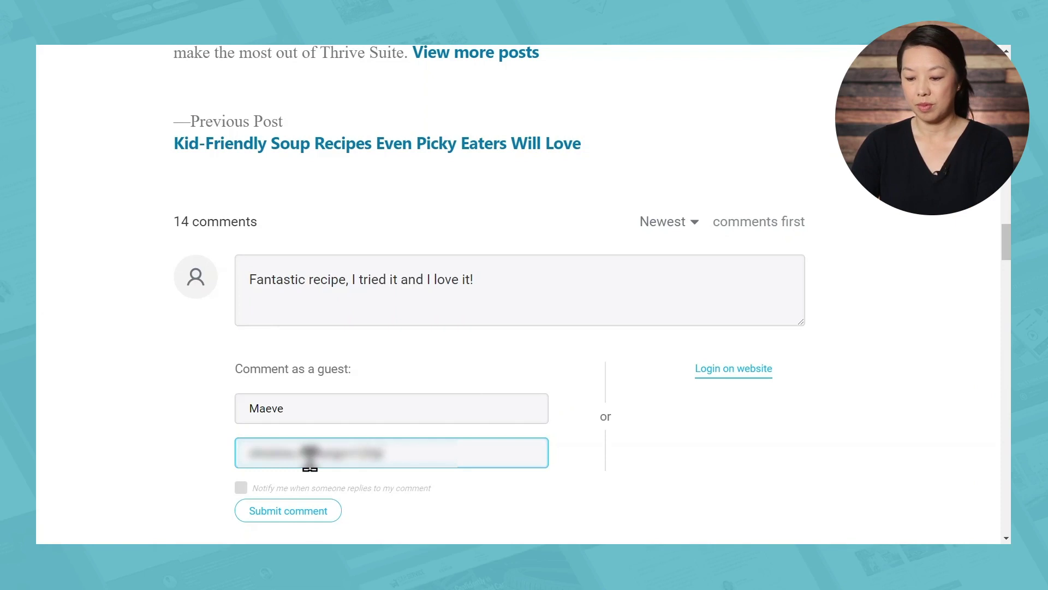
text(gmail.com)
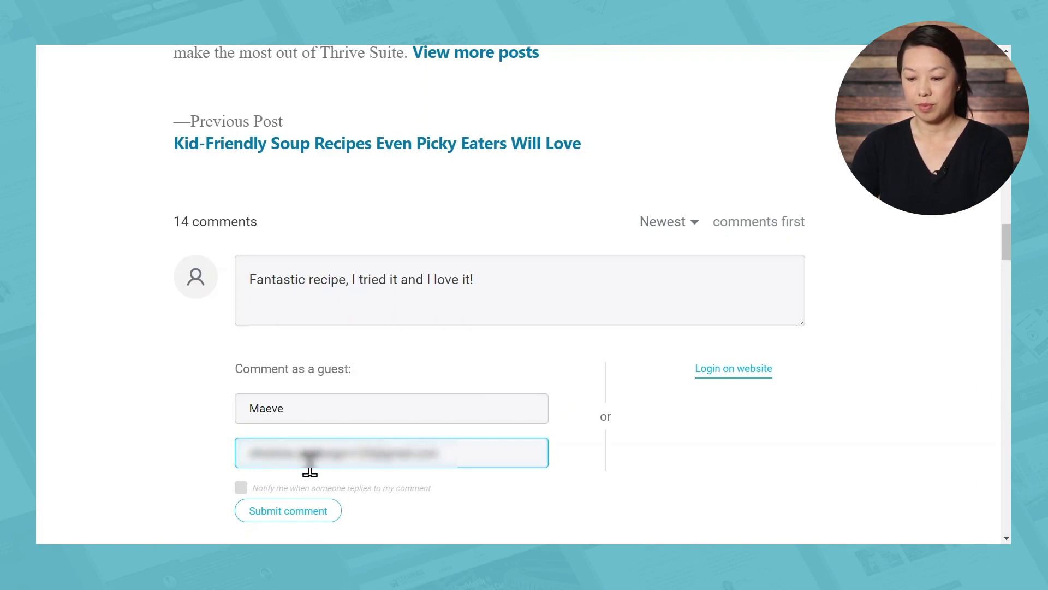
click(306, 511)
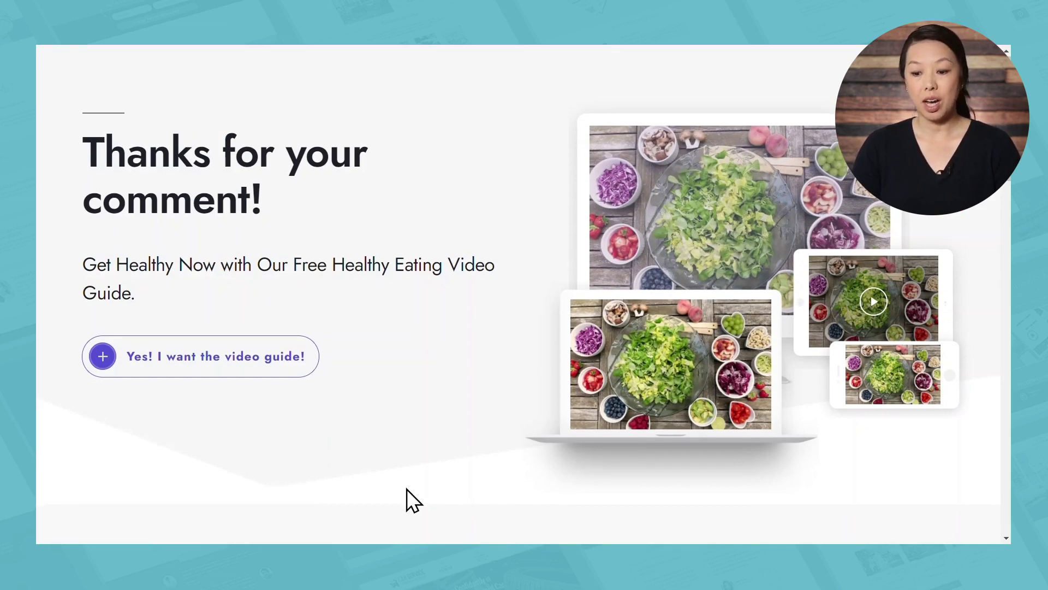
scroll(407, 489, down, 10)
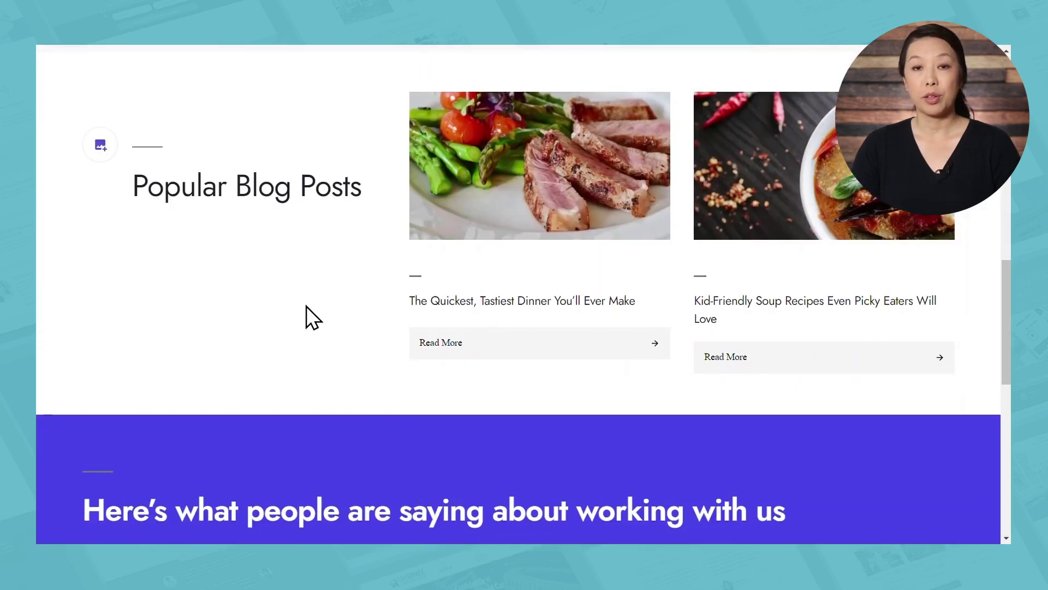
scroll(304, 309, down, 10)
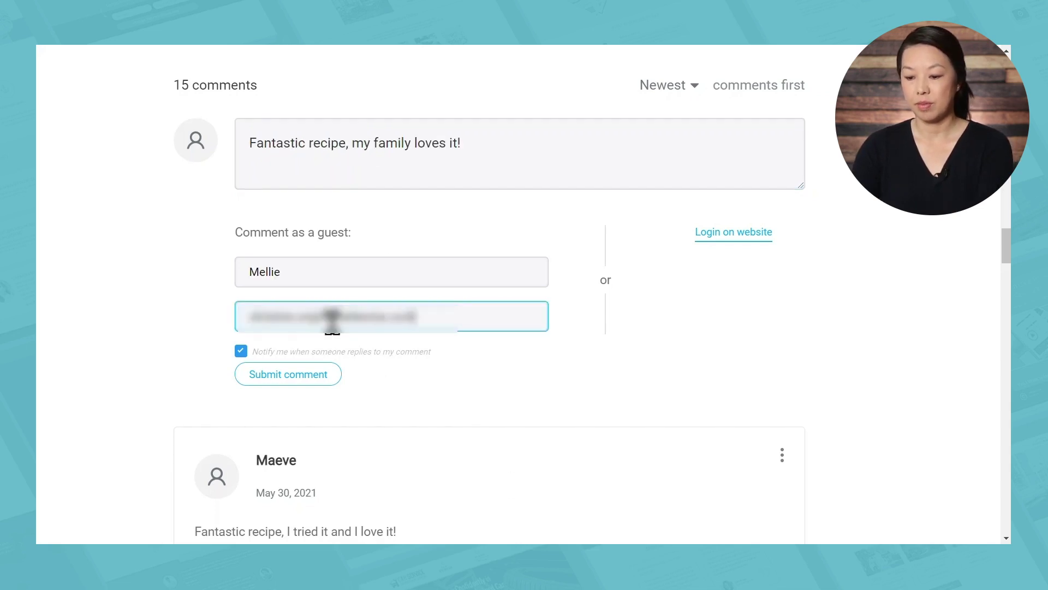
- Submit 'Fantastic recipe, my family loves it!' and scroll the Healthy Eating Roadmap sign-up popup
click(290, 377)
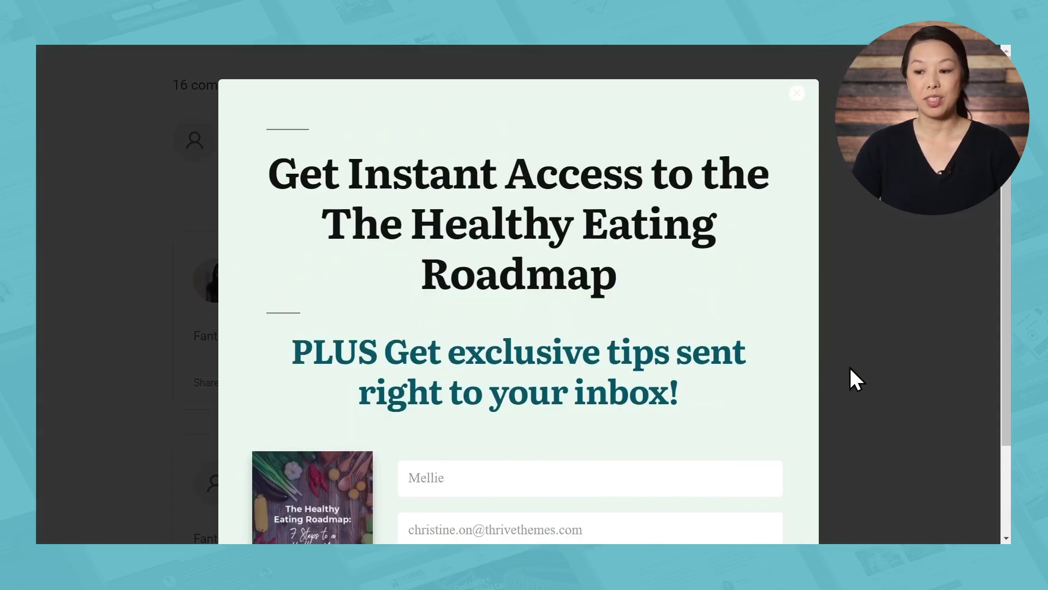
scroll(850, 368, down, 2)
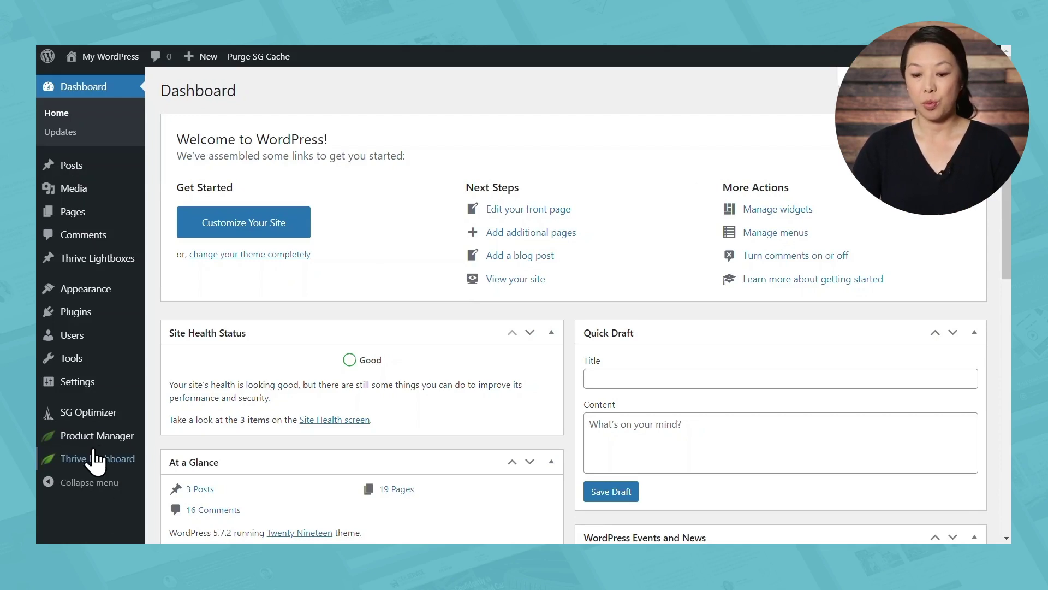
- Open Thrive Comments from the Thrive Dashboard flyout in the admin sidebar
mouse_move(92, 459)
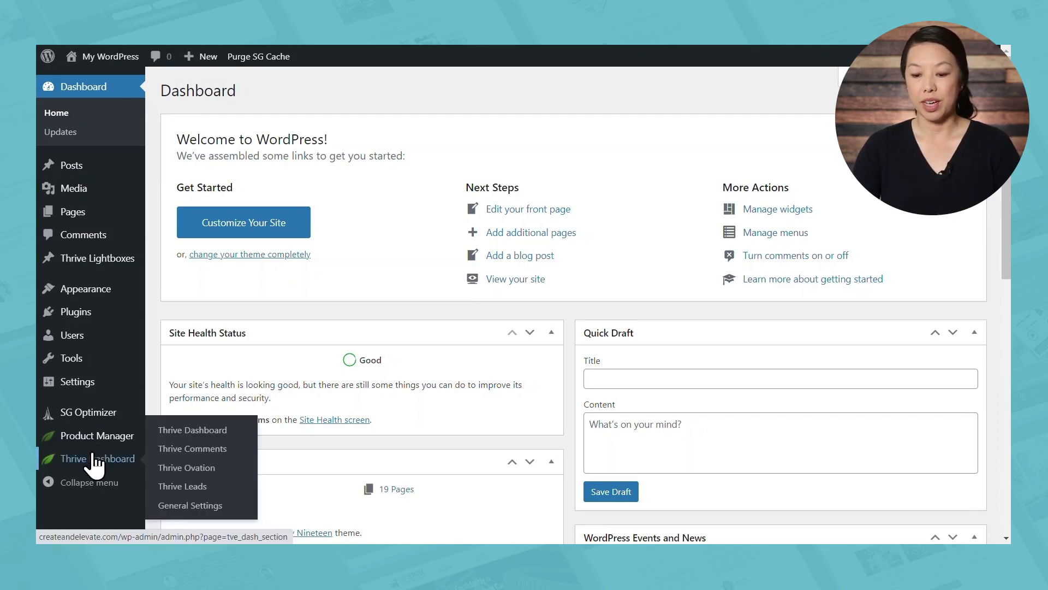
click(203, 459)
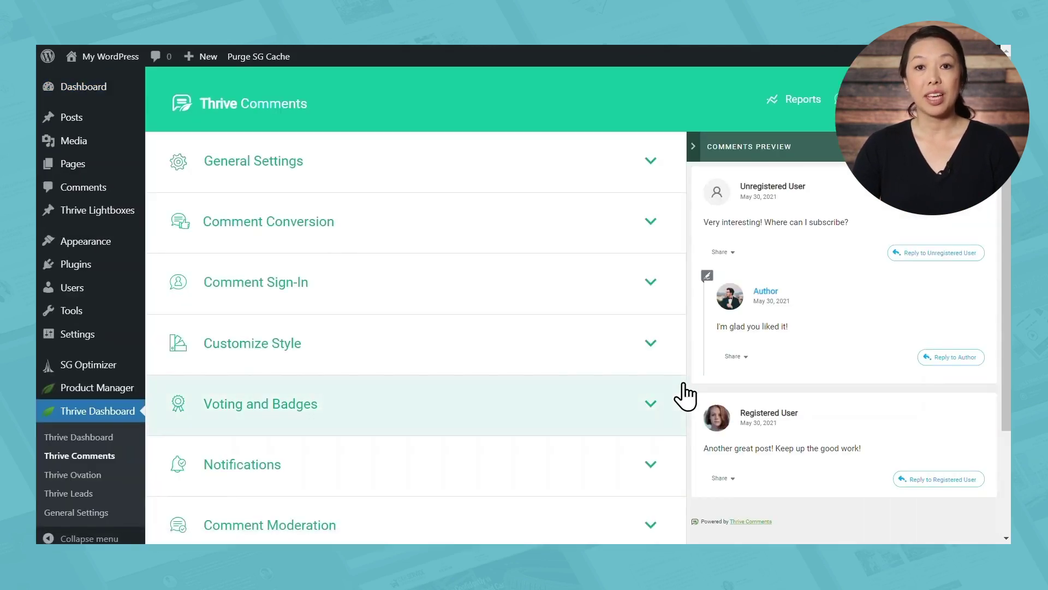
- Expand General Settings and scroll down toward the Comment Conversion options
click(444, 185)
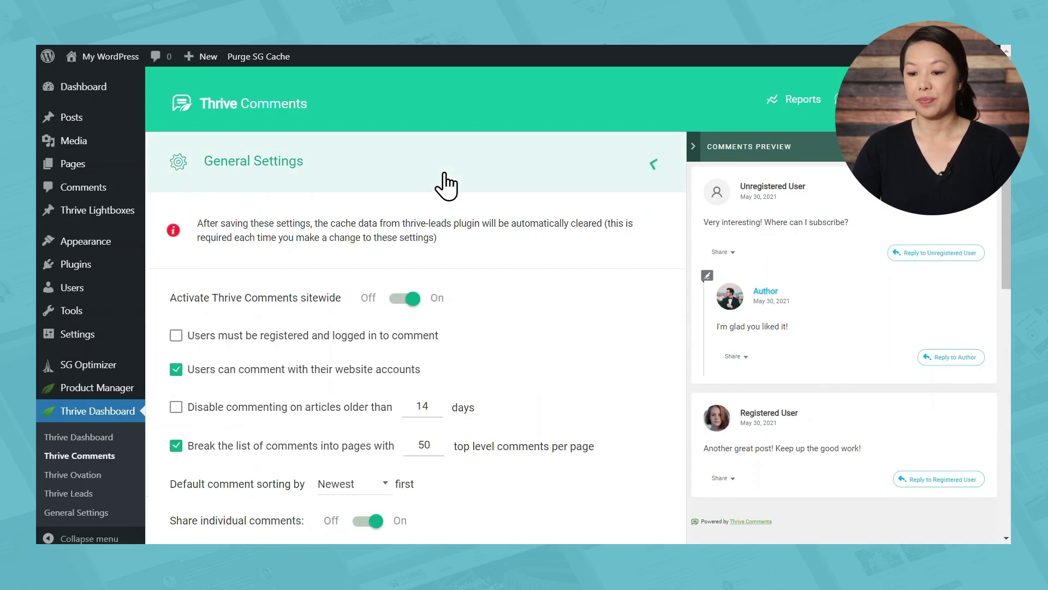
scroll(555, 343, down, 3)
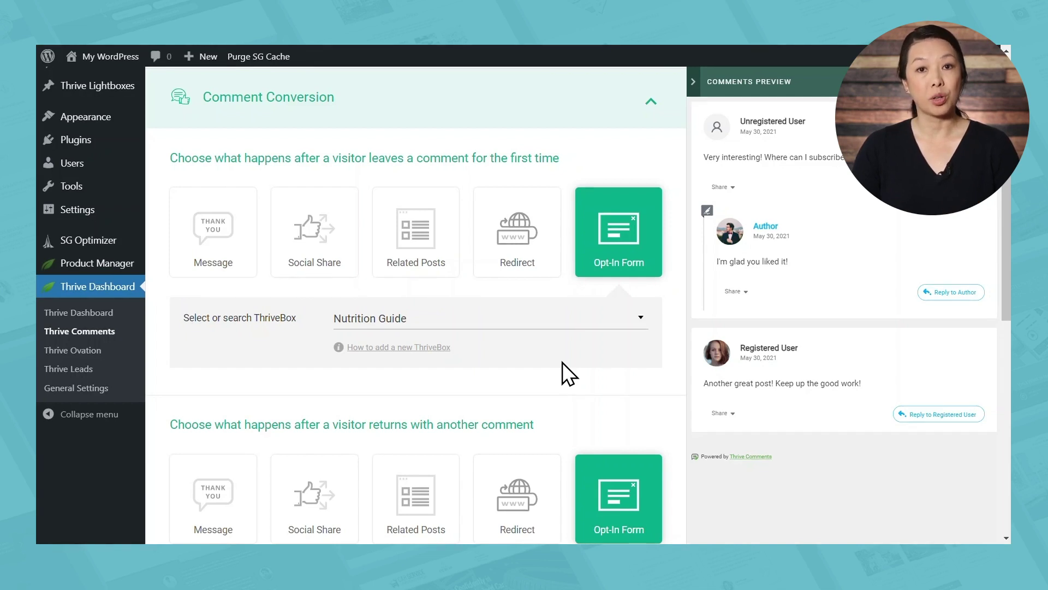
click(208, 228)
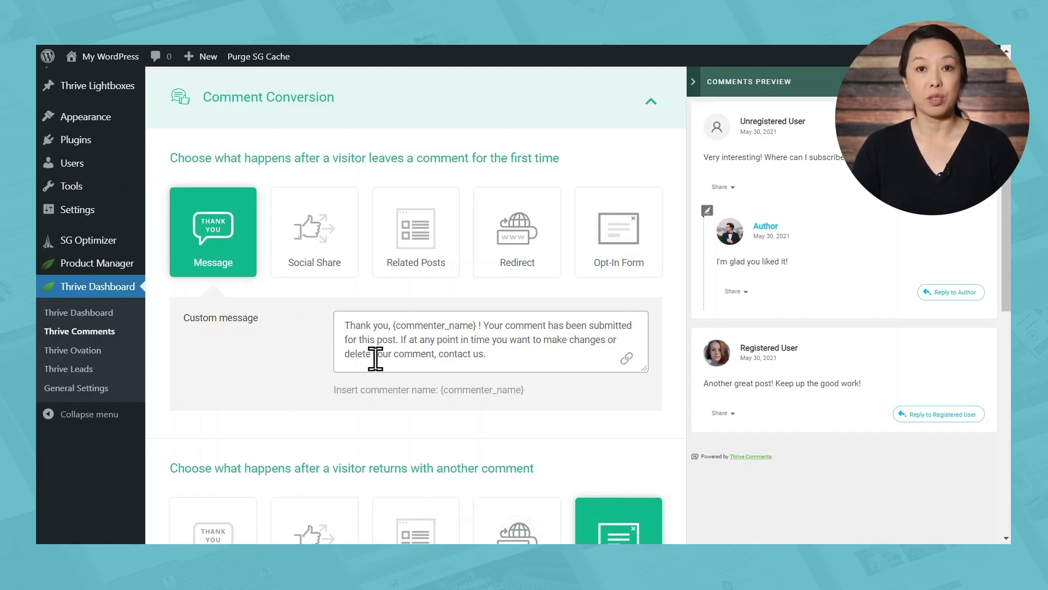
click(328, 267)
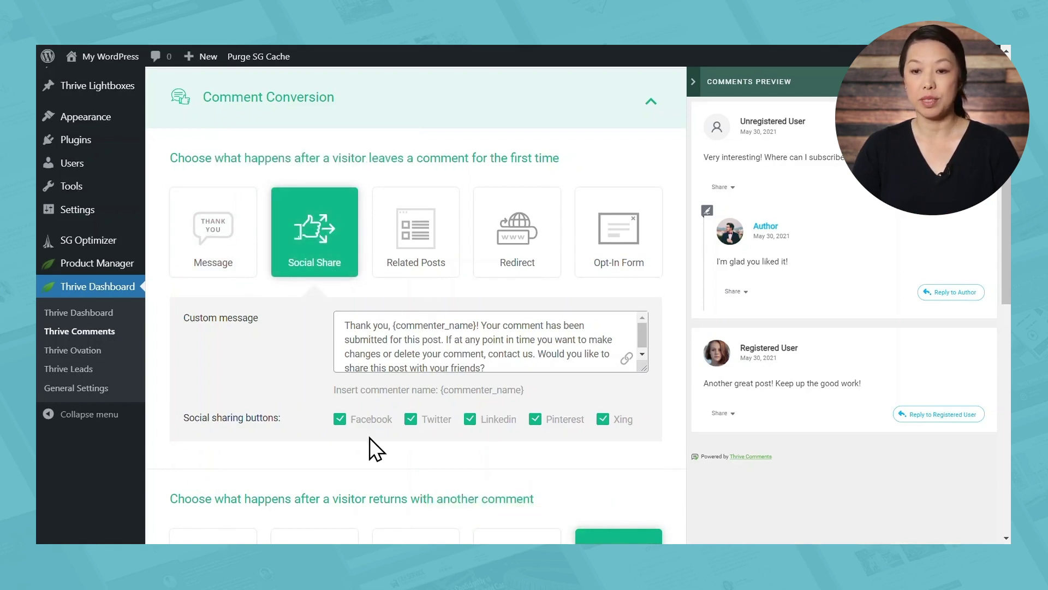
click(399, 261)
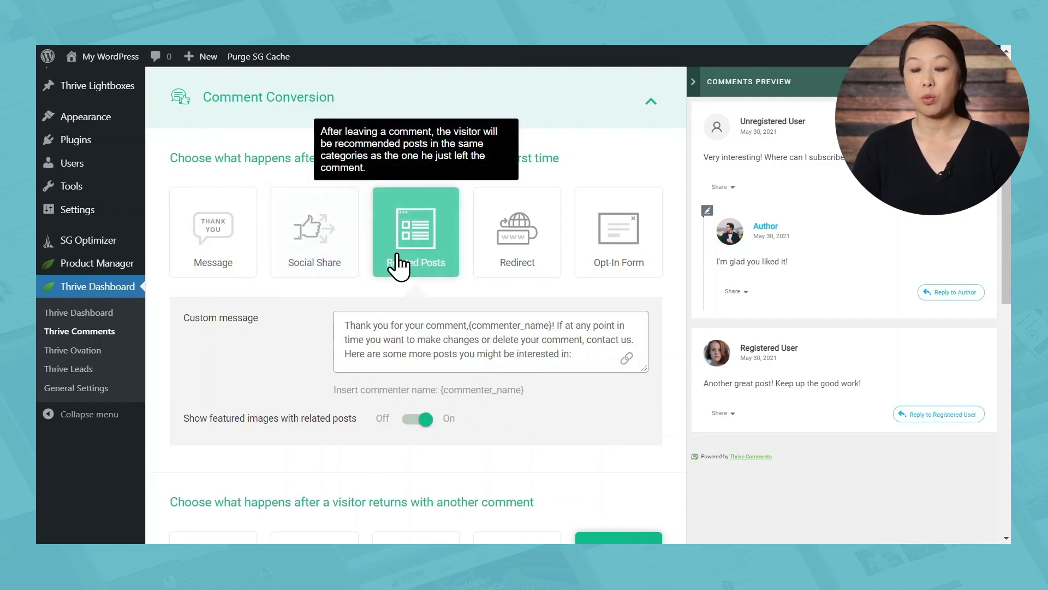
click(517, 268)
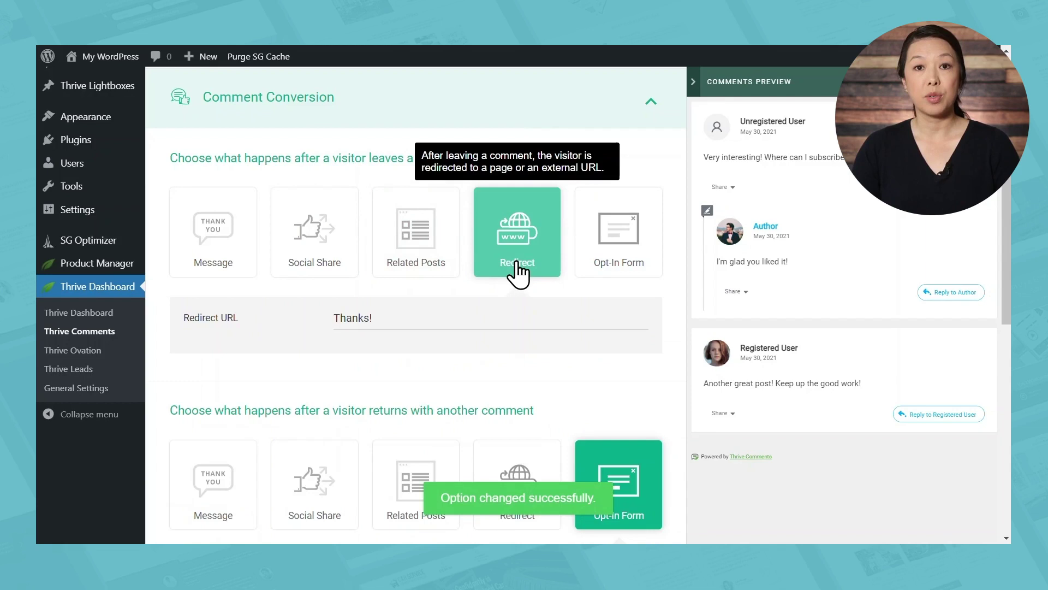
click(619, 265)
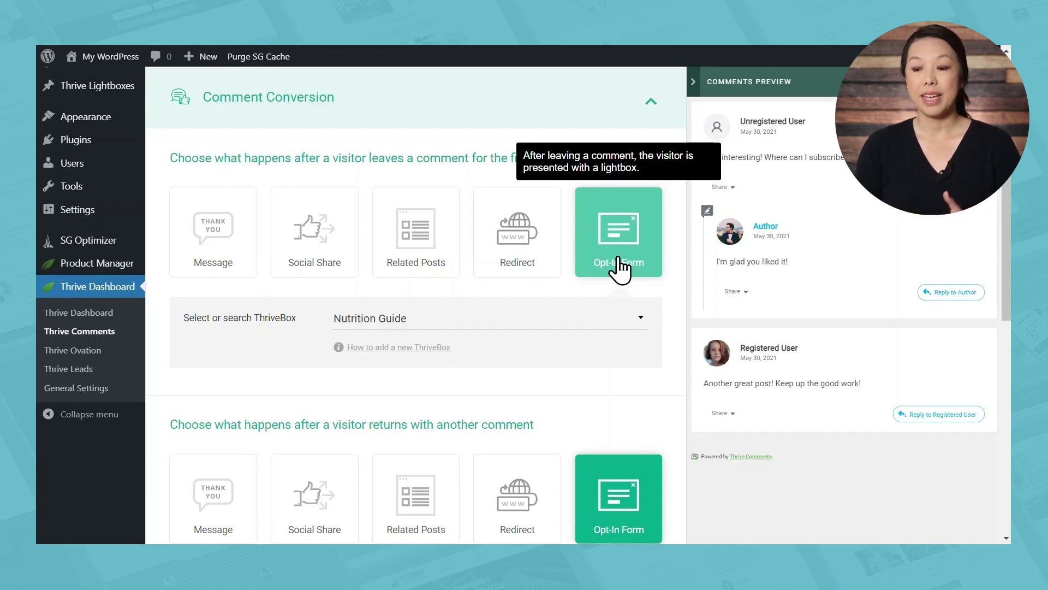
- Offer returning commenters a Social Share prompt after they comment
scroll(619, 267, down, 3)
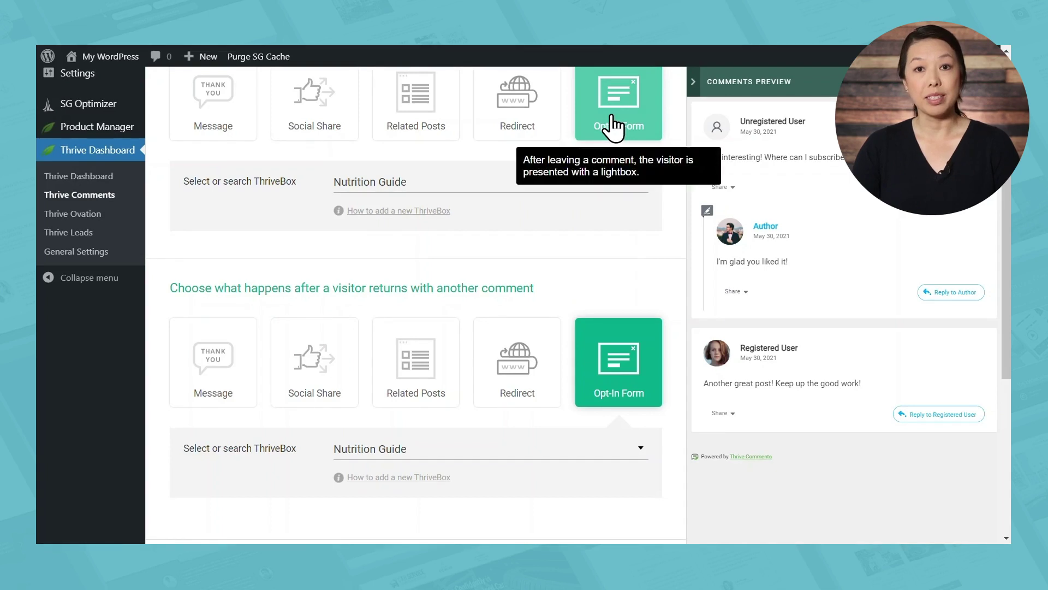
click(308, 375)
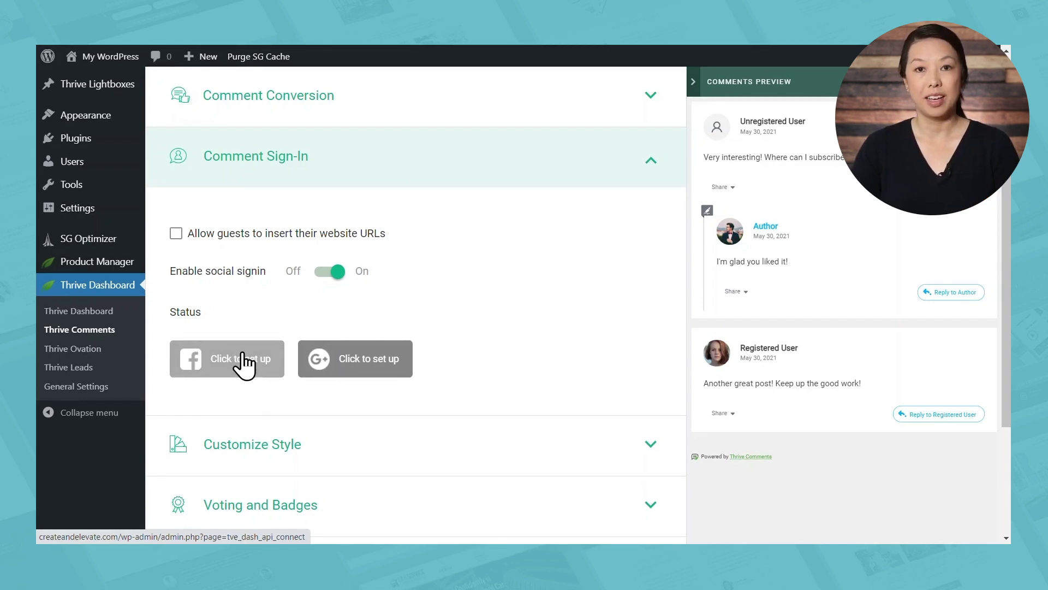
- Set the Customize Style accent colour to green #23930b, then review the avatar and comment date options
click(271, 443)
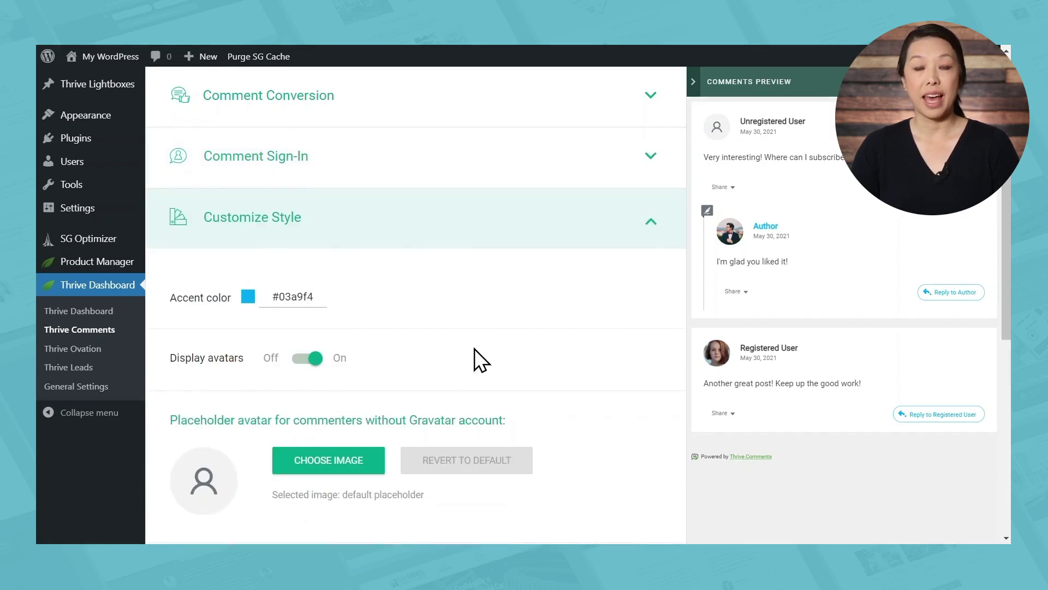
click(302, 296)
click(326, 356)
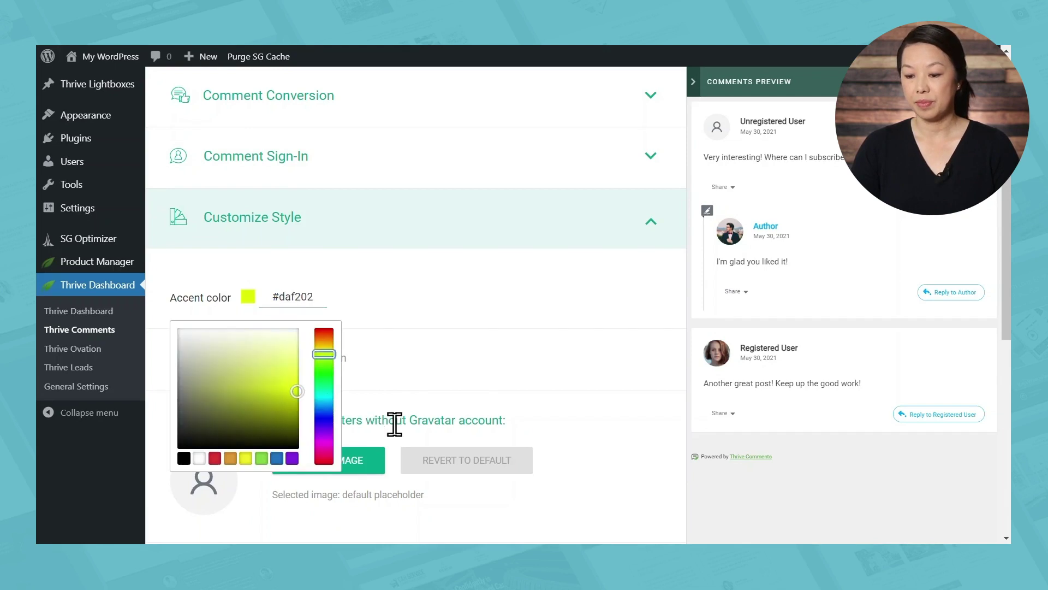
click(324, 374)
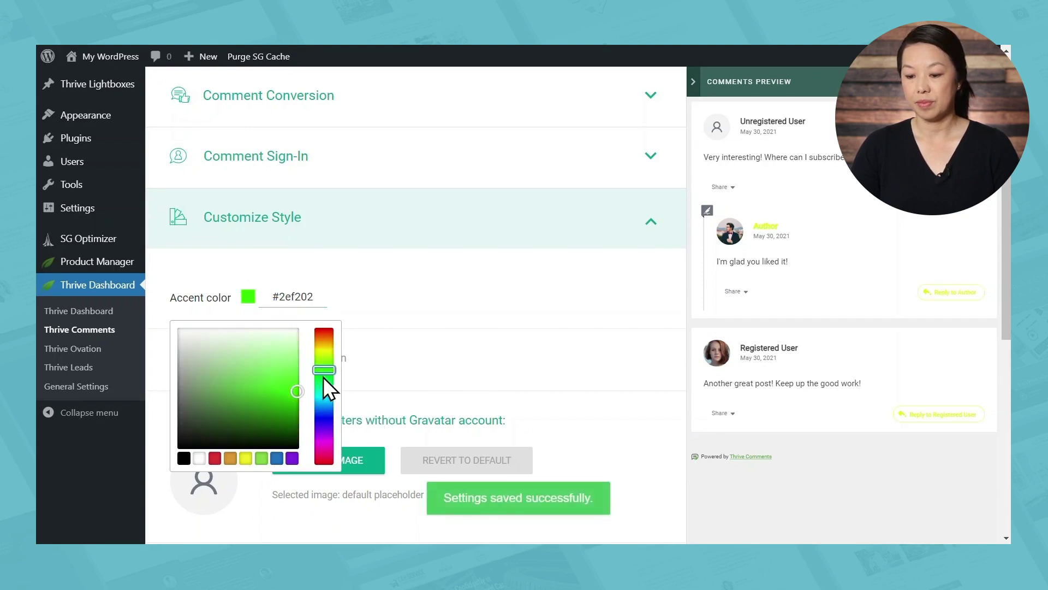
click(283, 411)
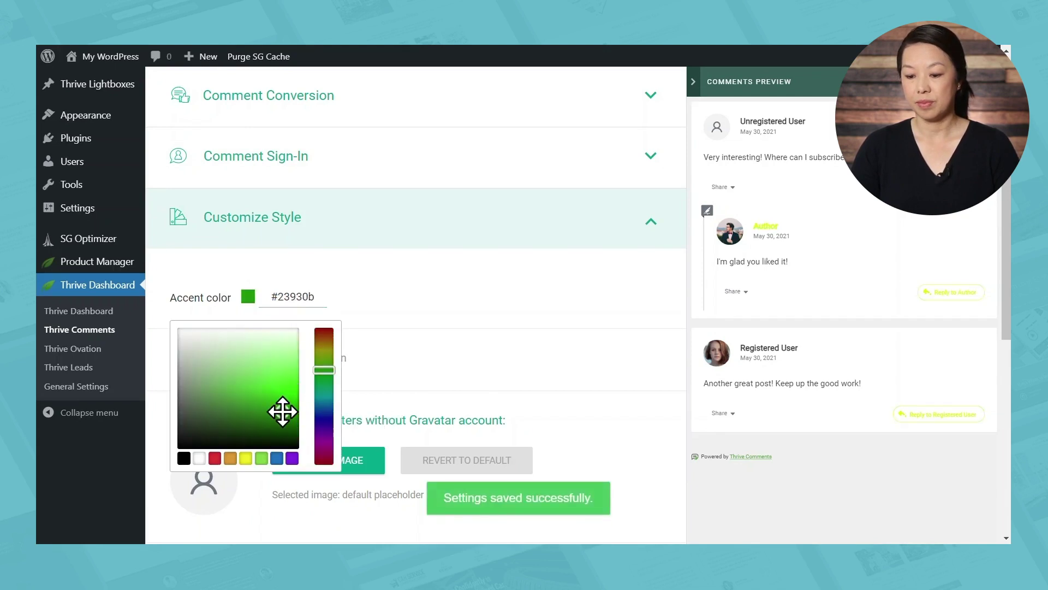
click(559, 387)
scroll(561, 383, down, 3)
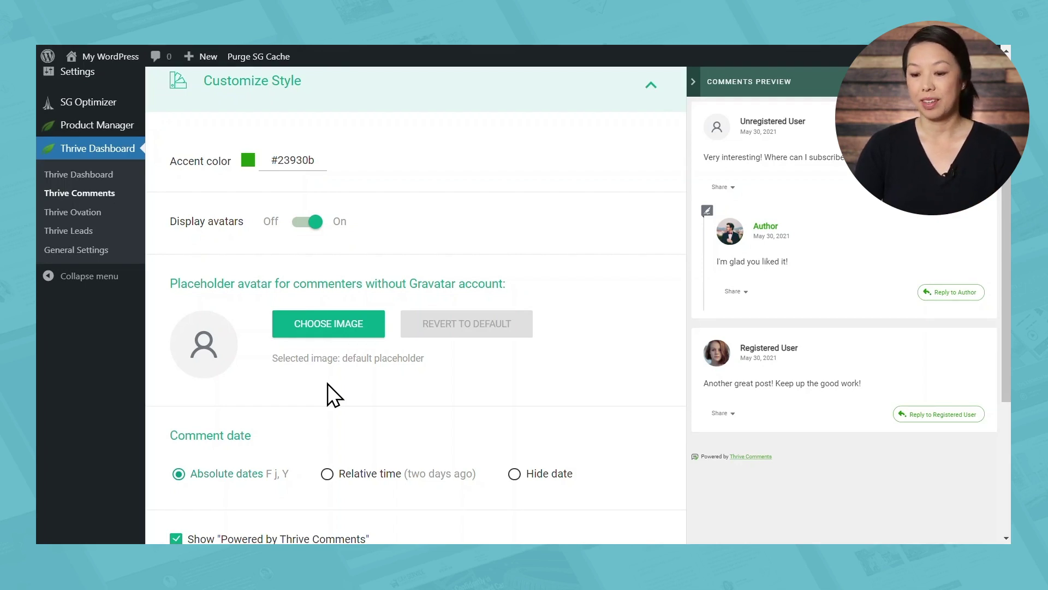
scroll(327, 383, down, 3)
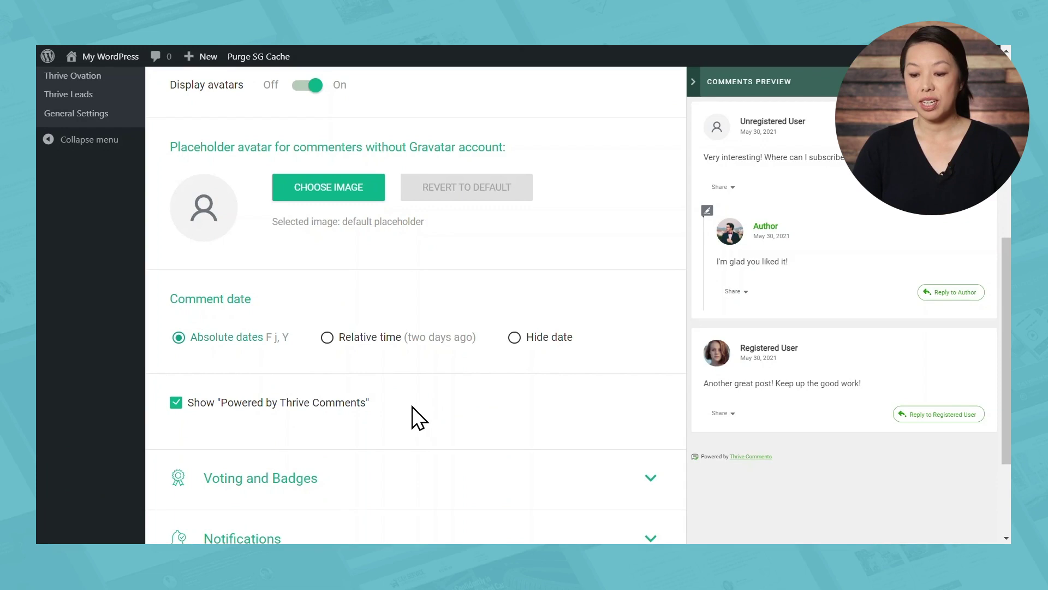
- Expand Voting and Badges and try the Up and down and Up only voting cards
click(339, 494)
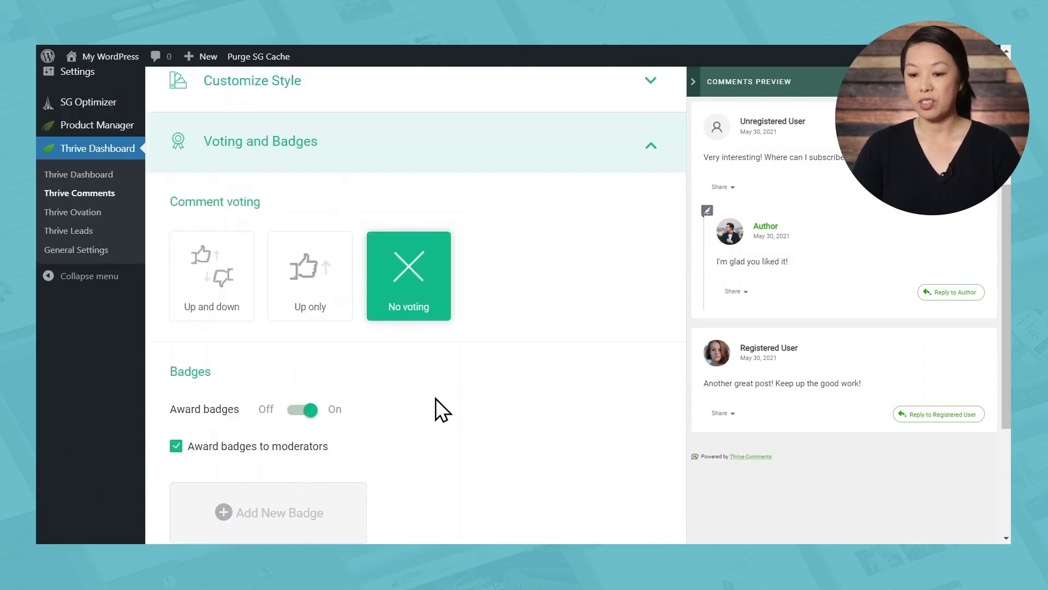
click(221, 300)
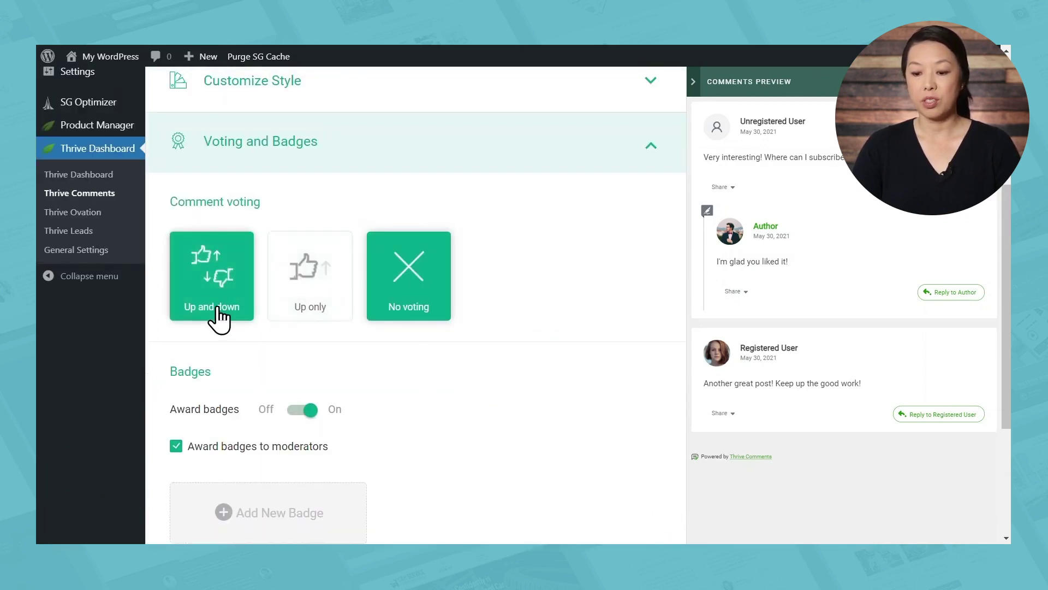
click(306, 316)
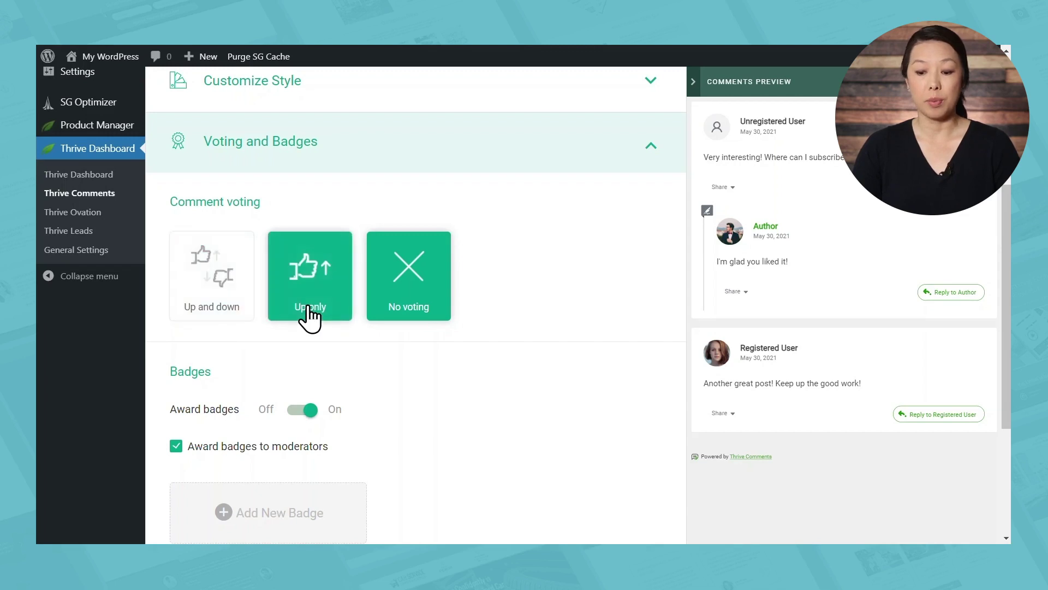
scroll(457, 352, down, 3)
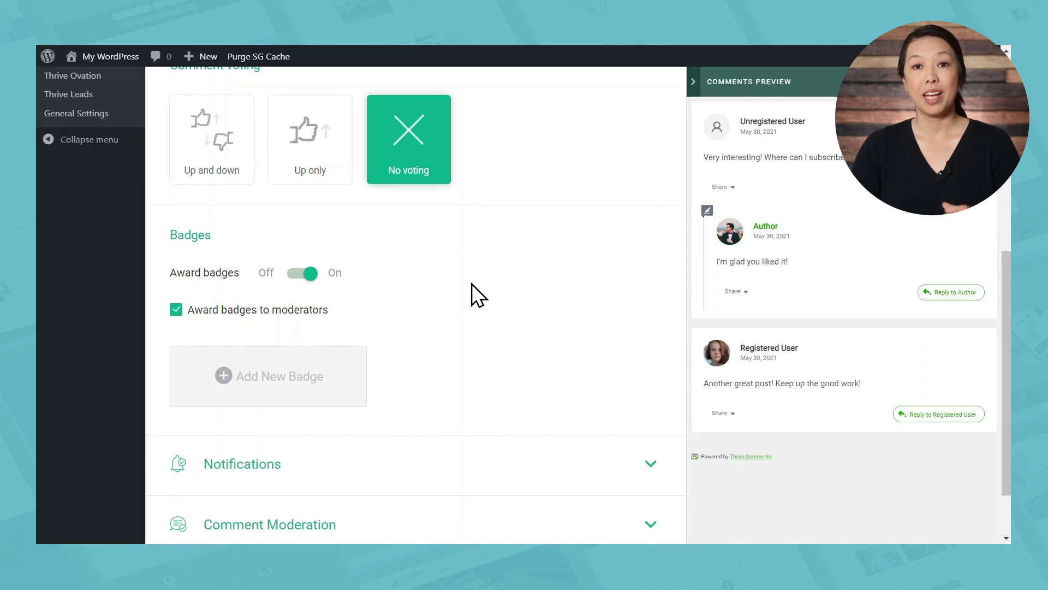
- Look through the Add New Badge form and close it without saving
click(268, 378)
scroll(454, 338, down, 3)
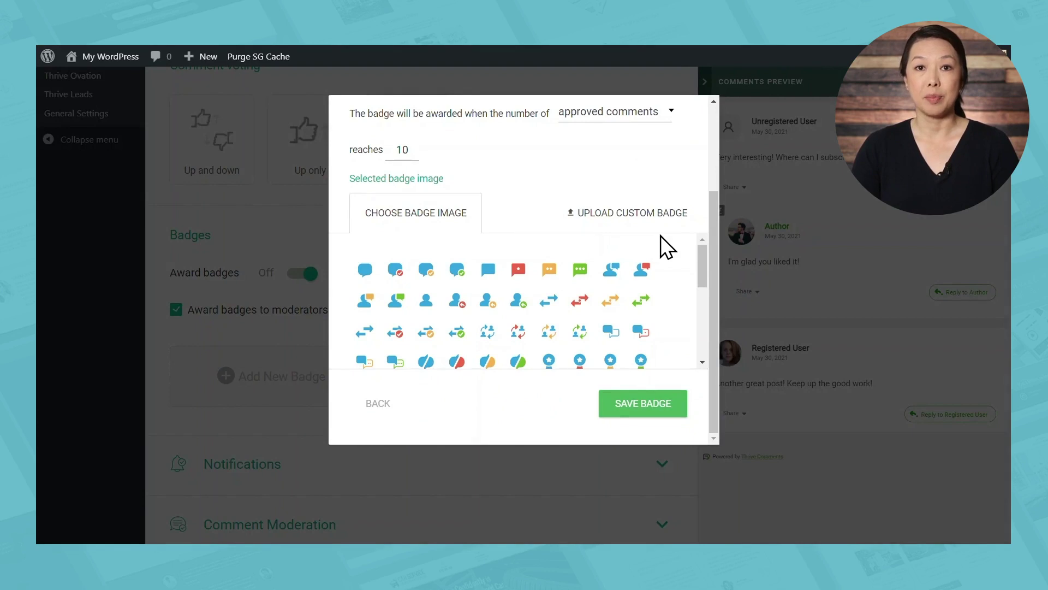
scroll(671, 241, up, 3)
click(683, 112)
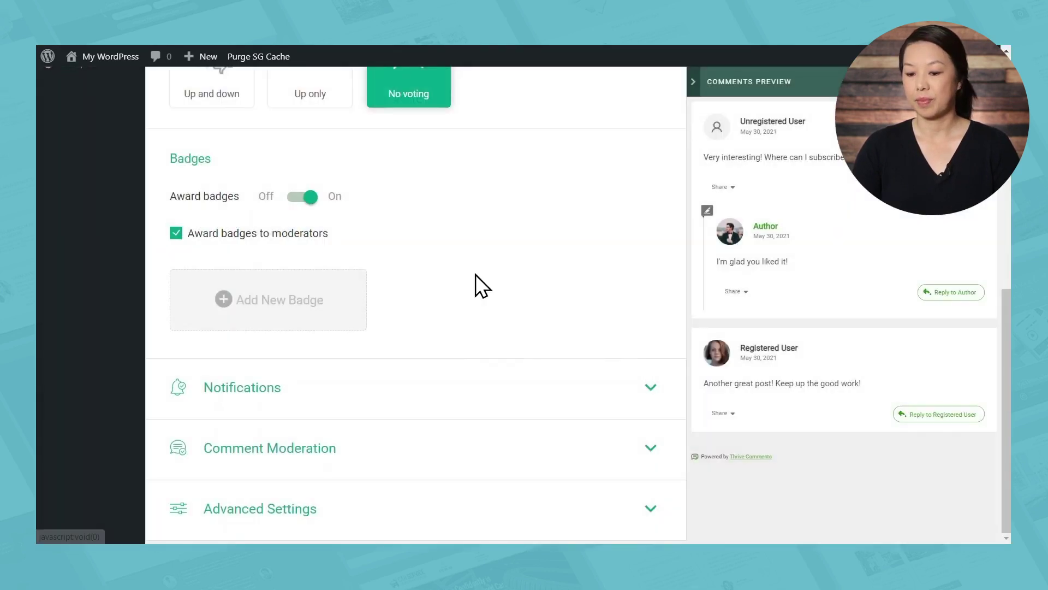
- Show the moderation options: Administrator, Editor and Author moderators, the 2-link hold threshold, and the word lists
click(293, 397)
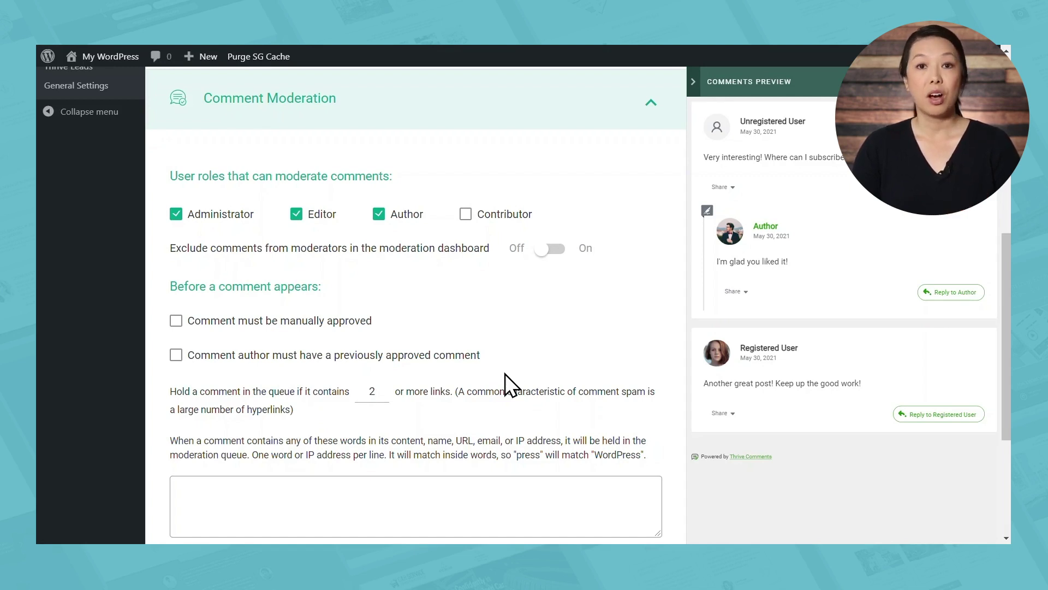
scroll(497, 391, down, 3)
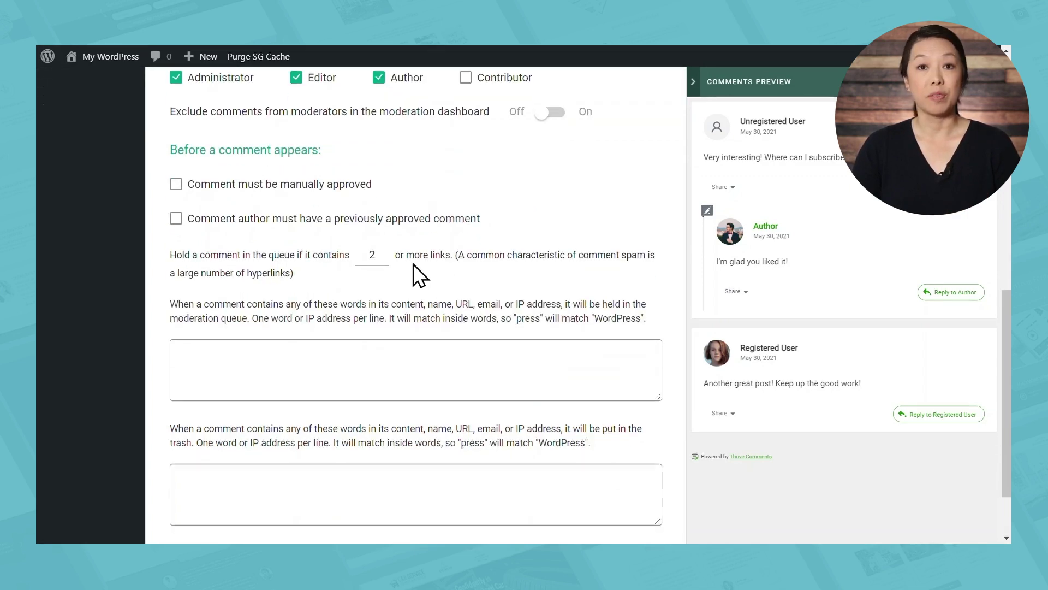
scroll(522, 299, down, 2)
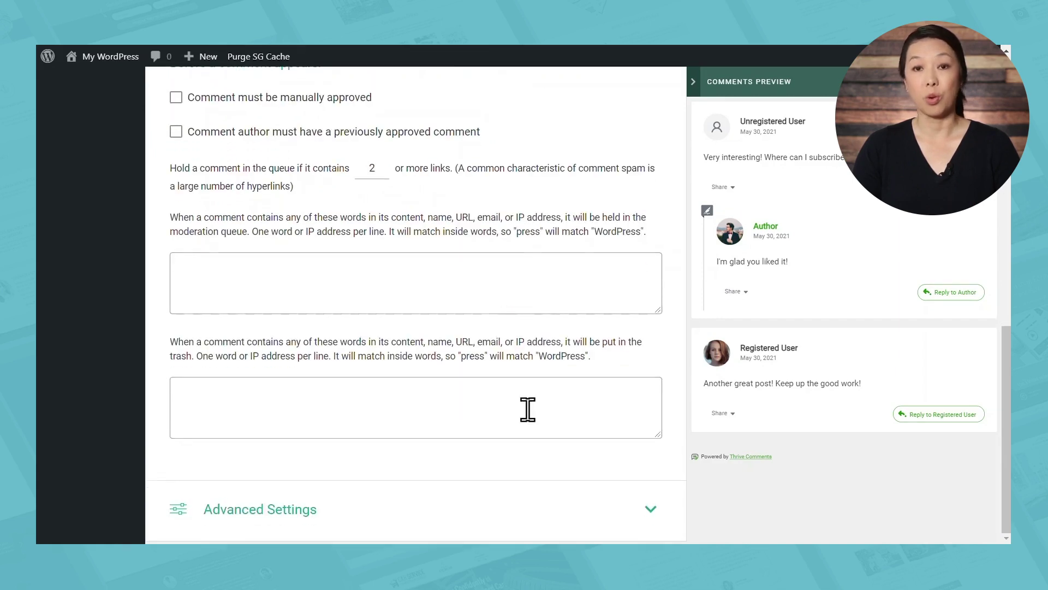
- Add an auto-link from 'simple salad recipes' to the '3 Simple Salad Recipes to Try This Week' post
click(651, 509)
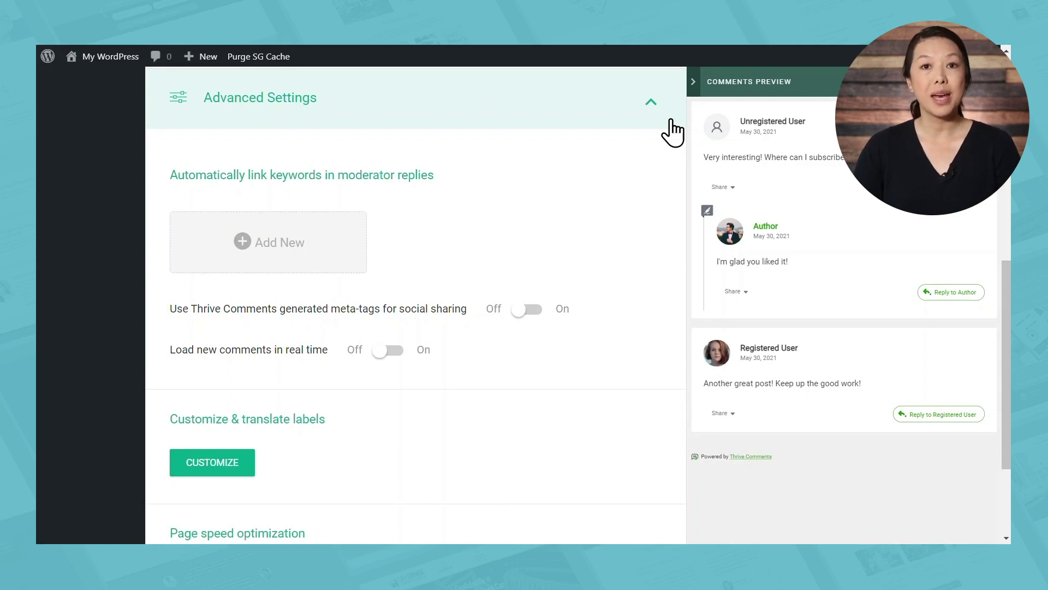
click(277, 239)
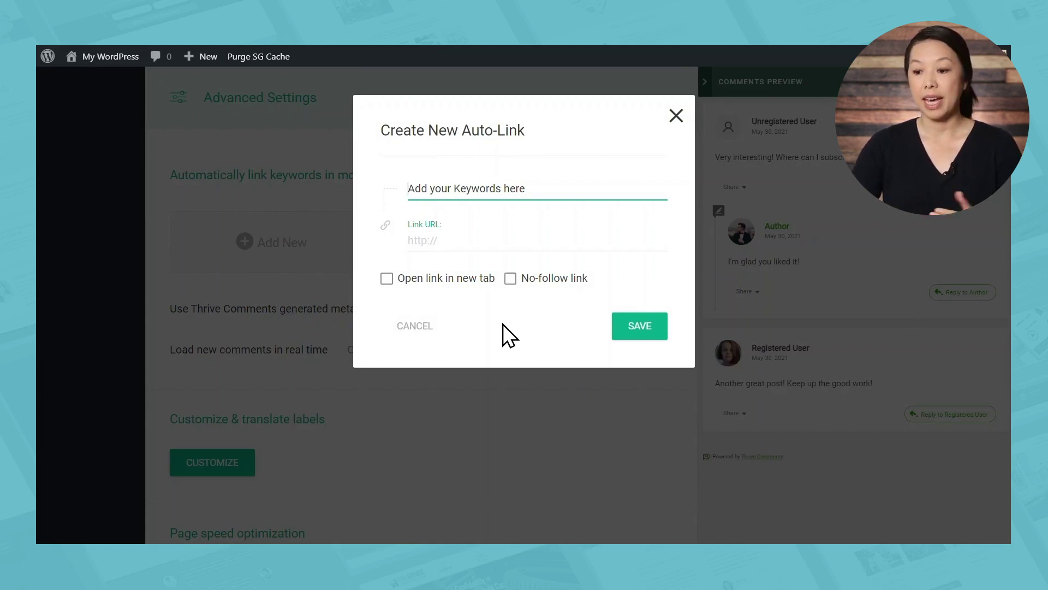
text(sim)
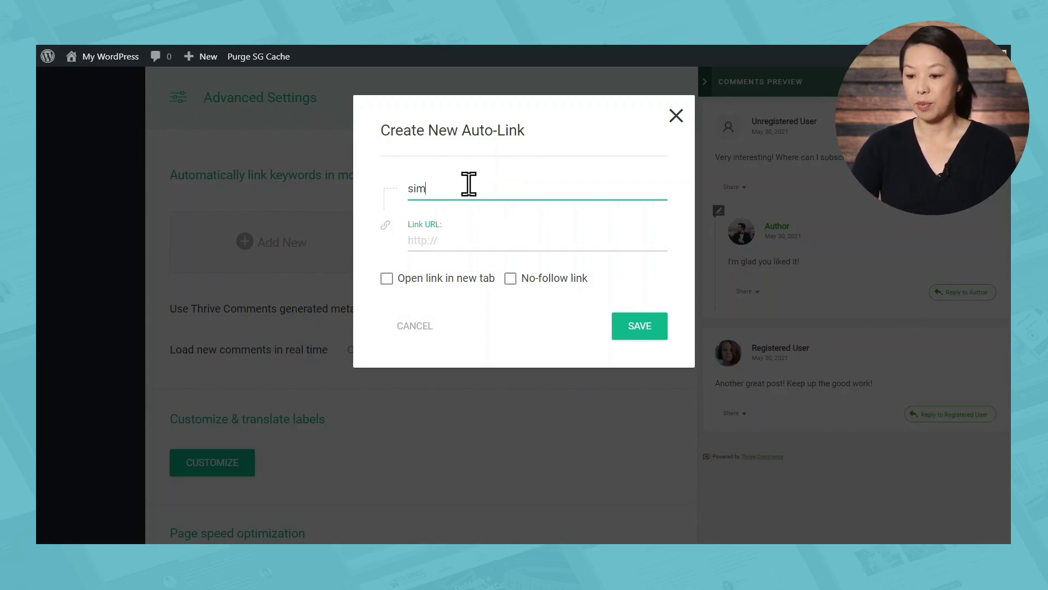
text(ple salad recipes)
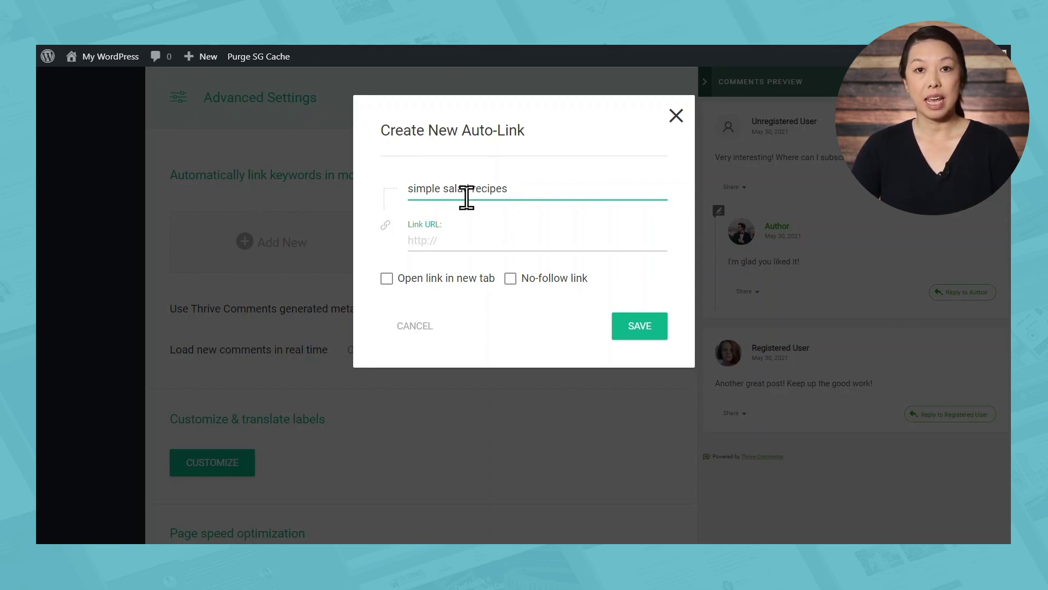
click(450, 239)
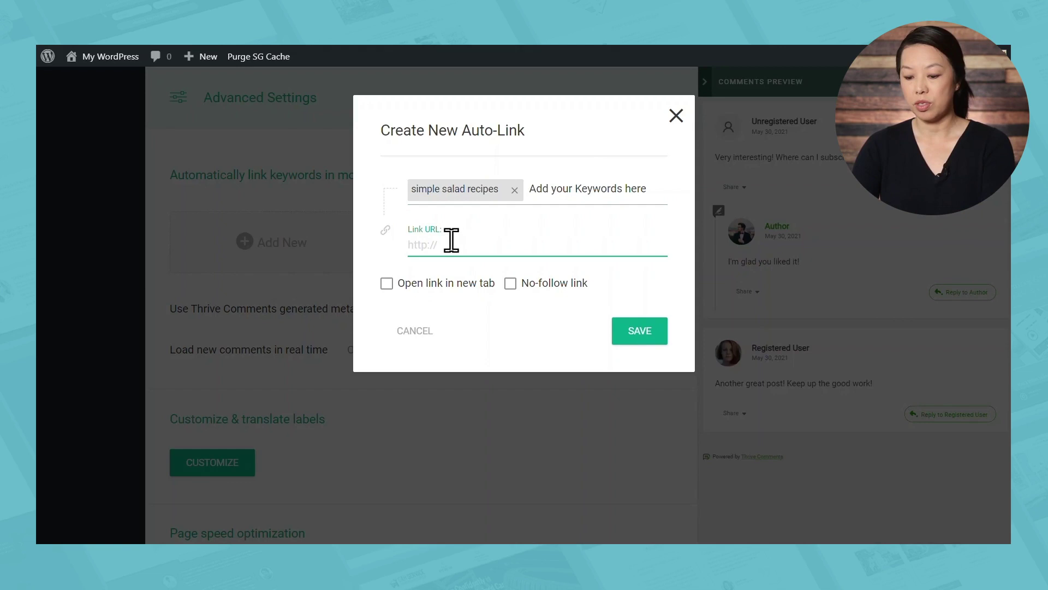
text(sala)
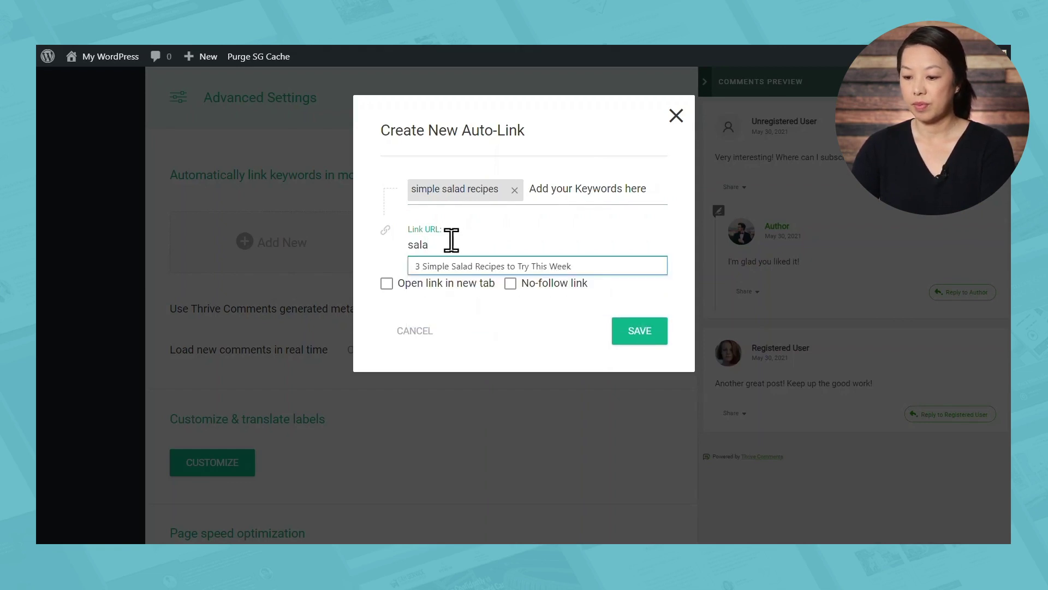
click(449, 266)
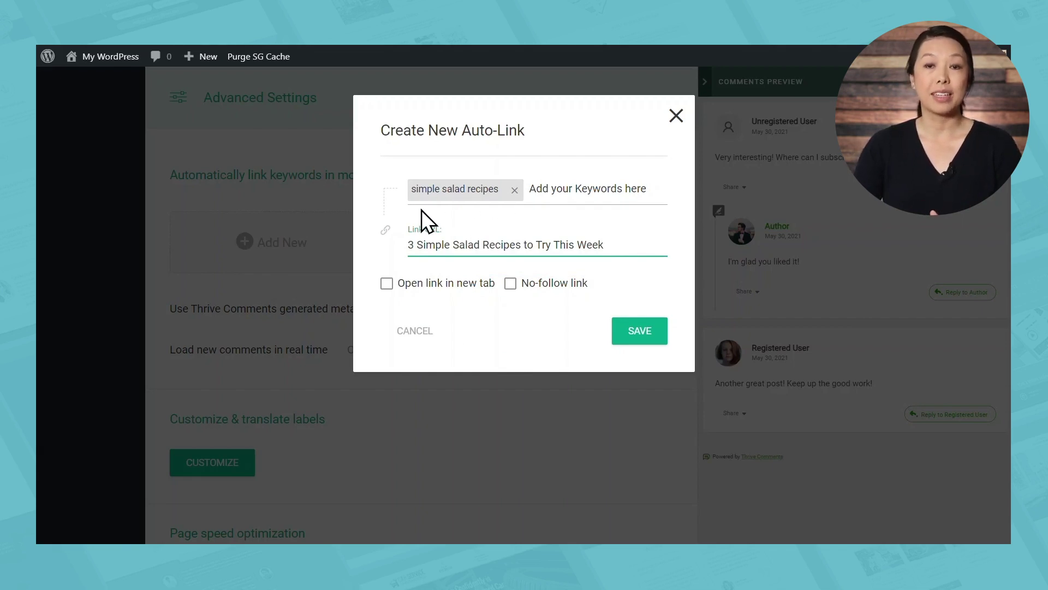
click(629, 338)
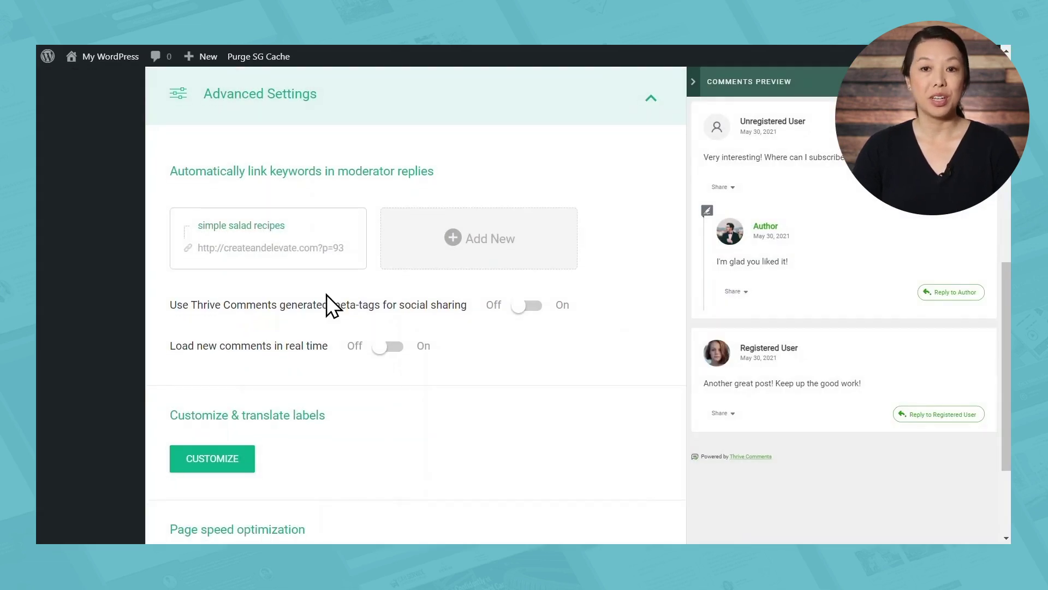
- Browse the list of customizable comment labels without changing any
click(220, 469)
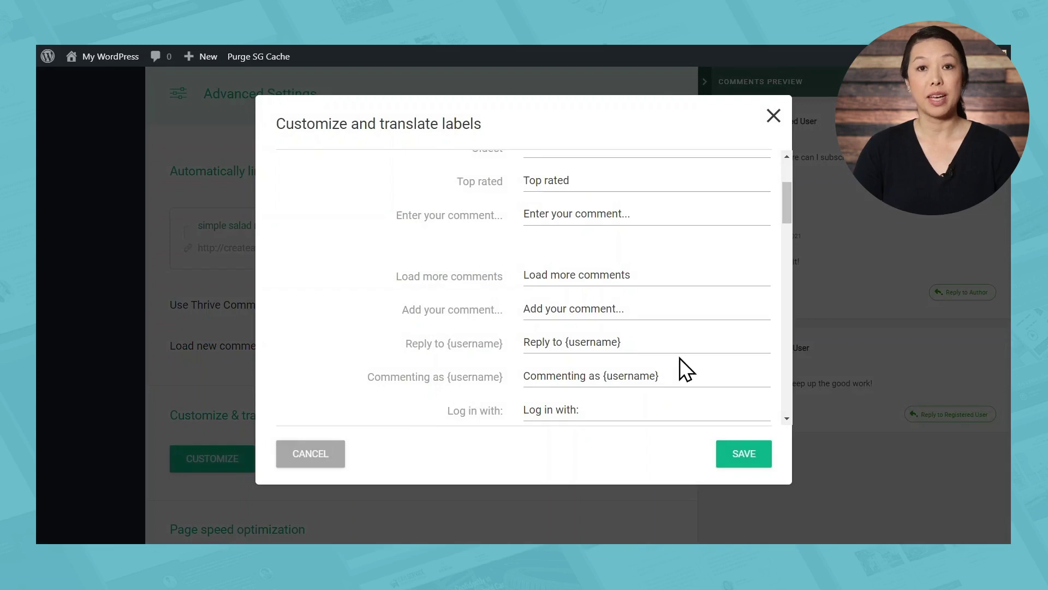
scroll(677, 344, down, 5)
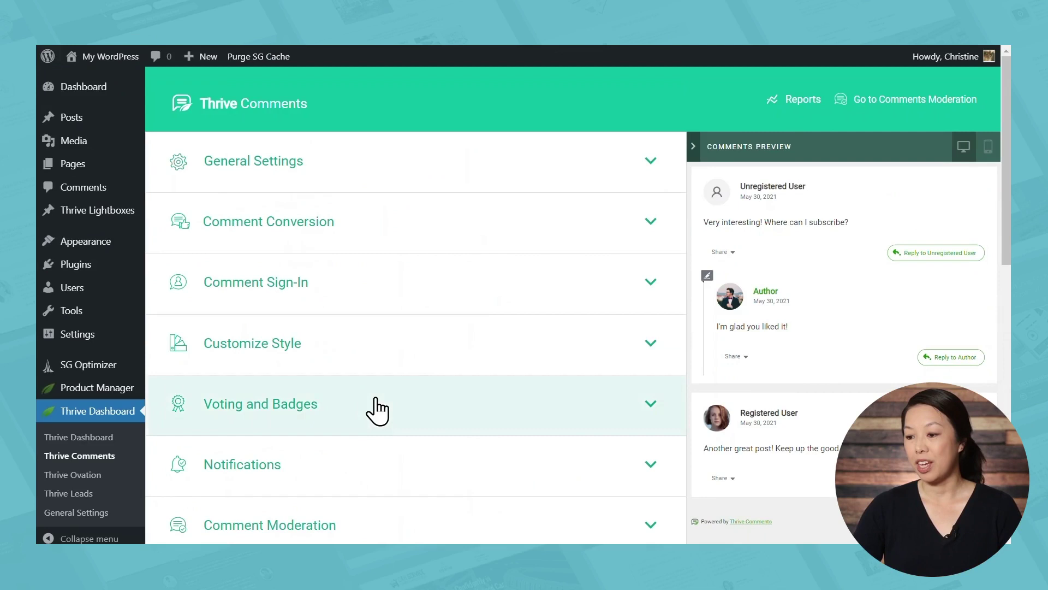
- Check the last-7-days comments report and other report types, then go to the moderation dashboard
click(801, 117)
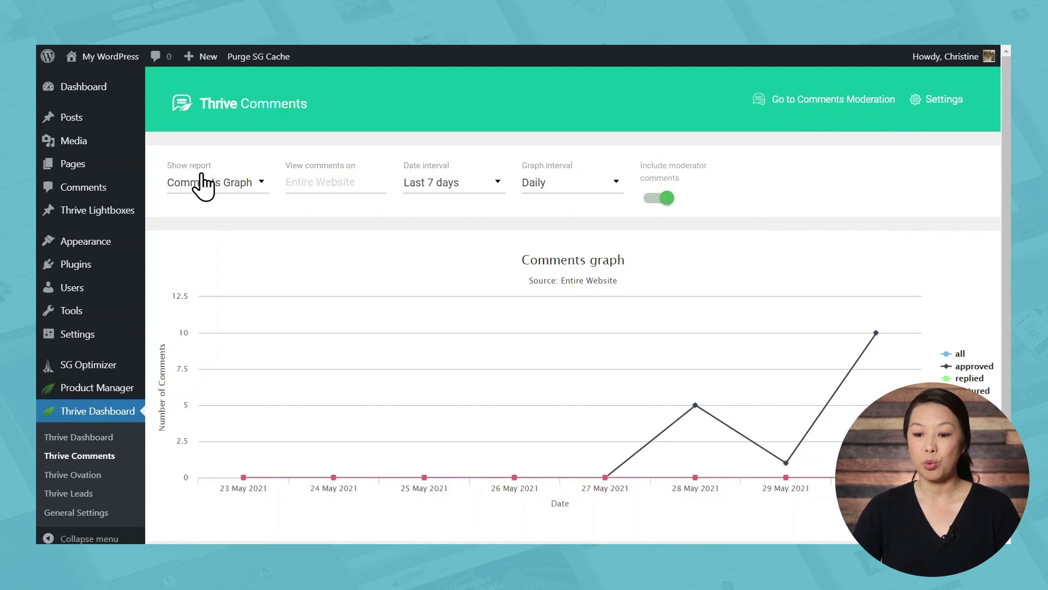
click(255, 188)
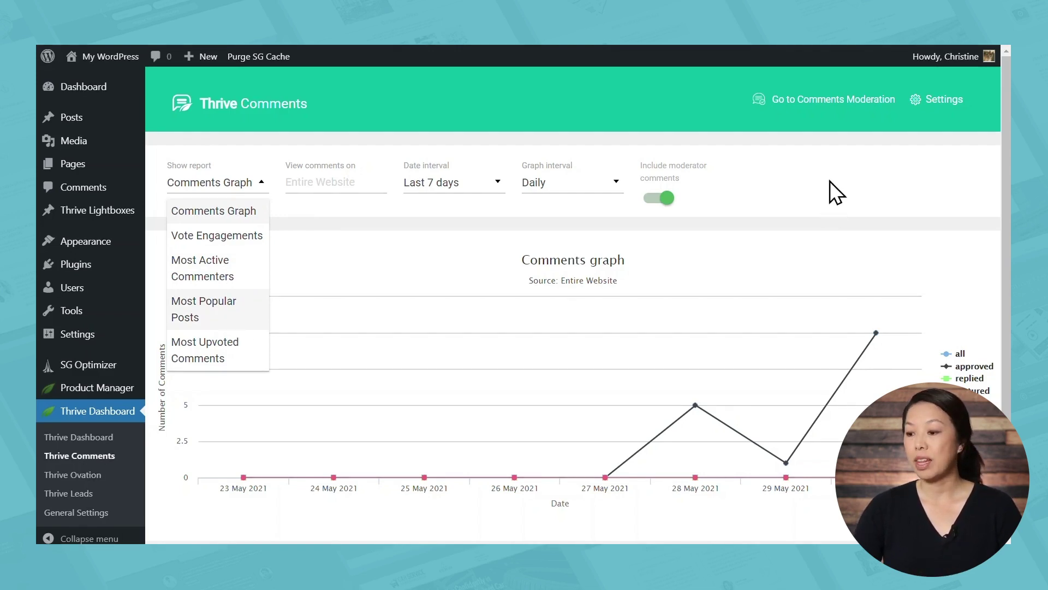
click(835, 101)
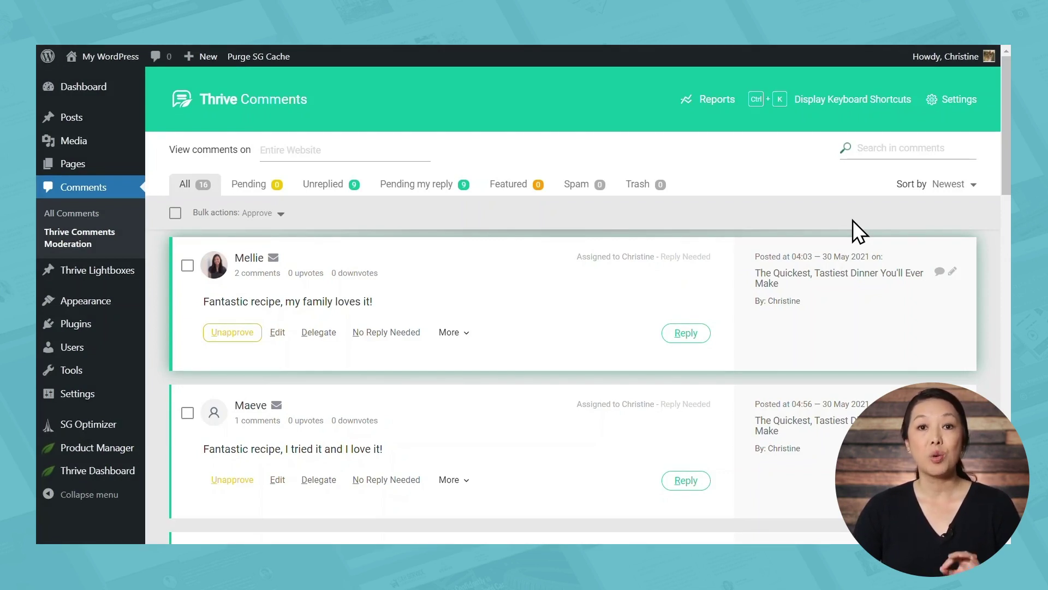
click(452, 331)
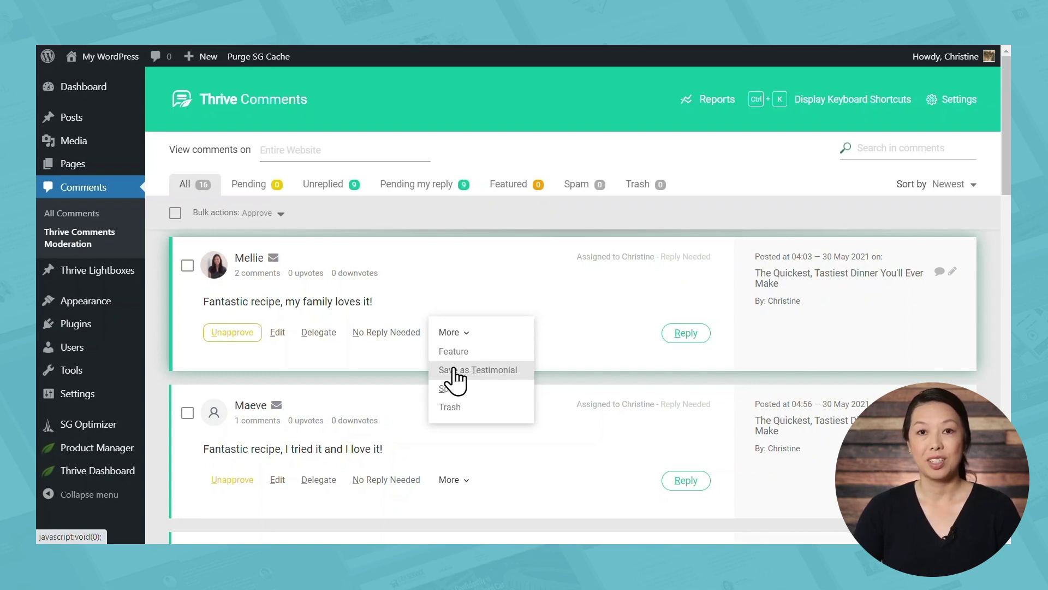
- Go back to the Thrive Comments settings page from the header bar
click(972, 106)
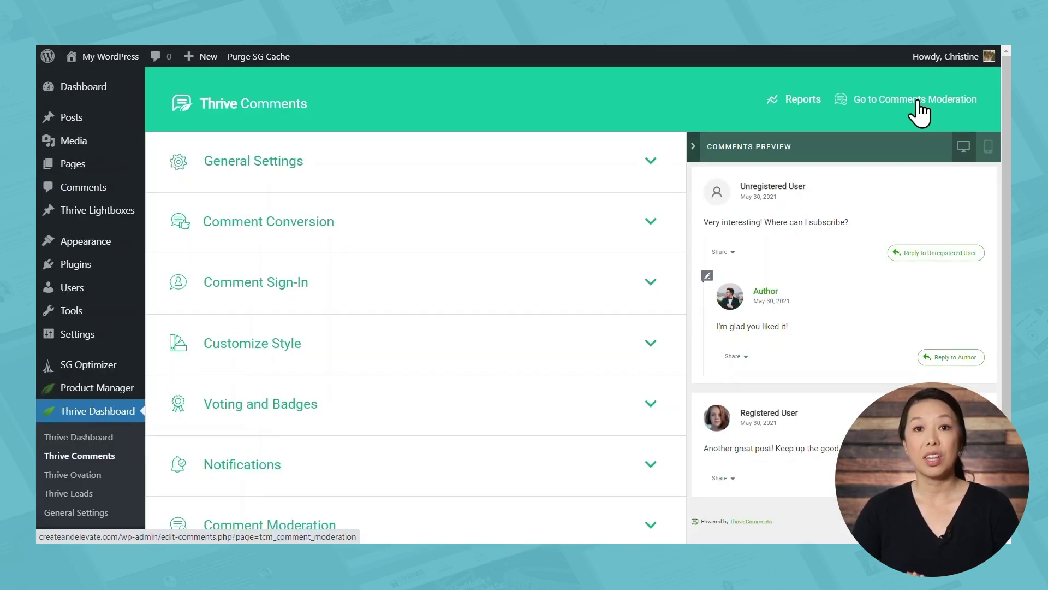